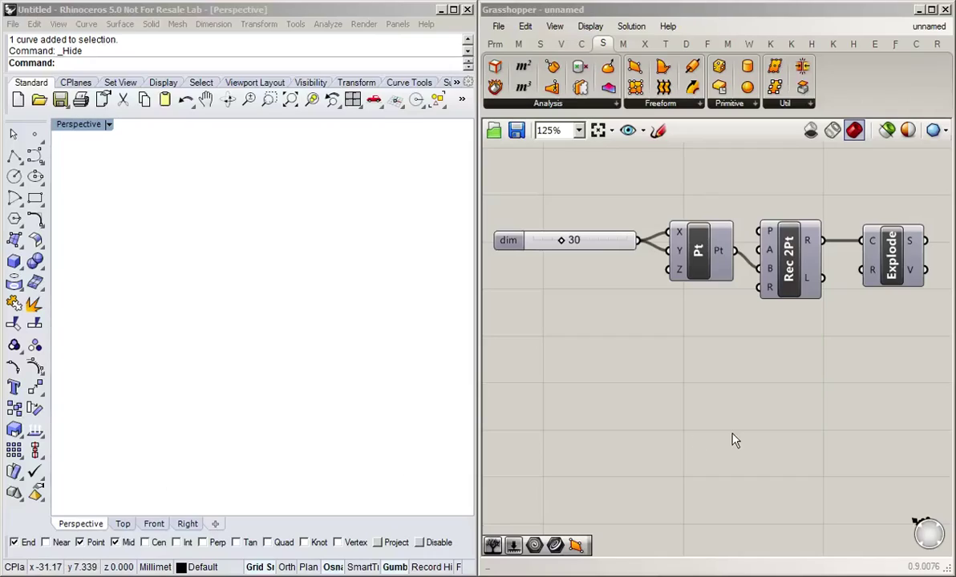
Disable the preview of the Explode component
left_click(734, 441)
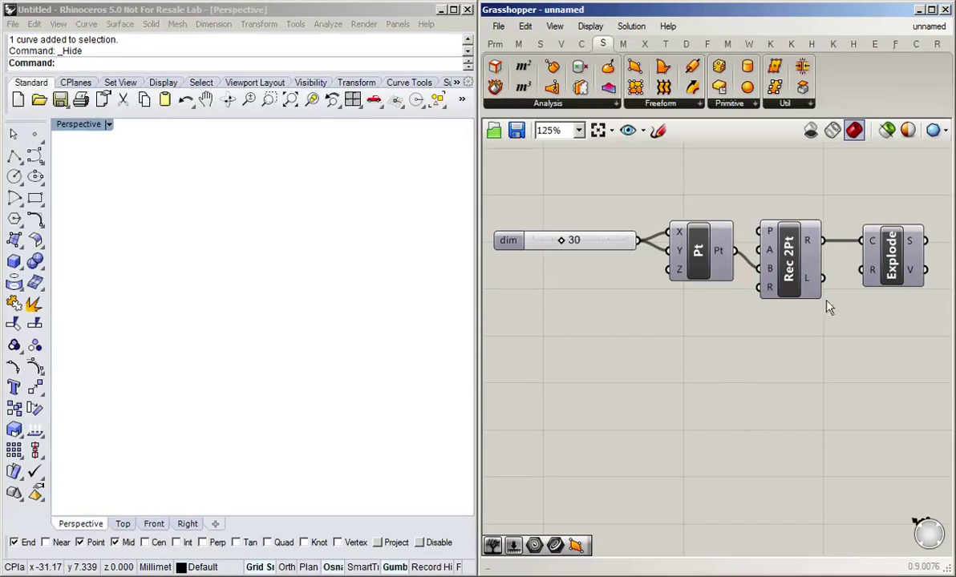
left_click(891, 255)
middle_click(886, 251)
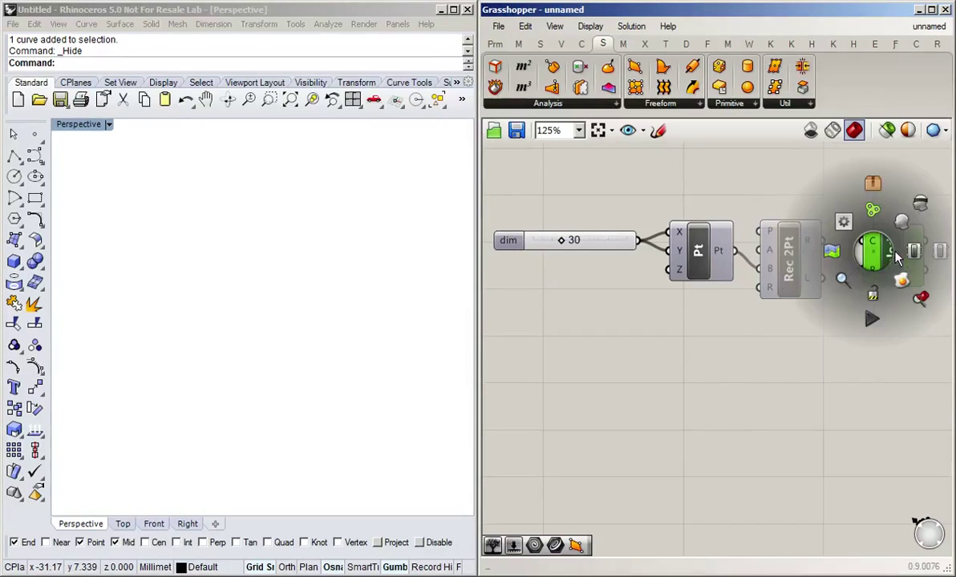
left_click(918, 216)
left_click(813, 369)
Add a 4Point Surface (Srf4Pt) component via the '4pt' search, placed right of Explode
right_click_drag(813, 368, 597, 367)
double_click(785, 245)
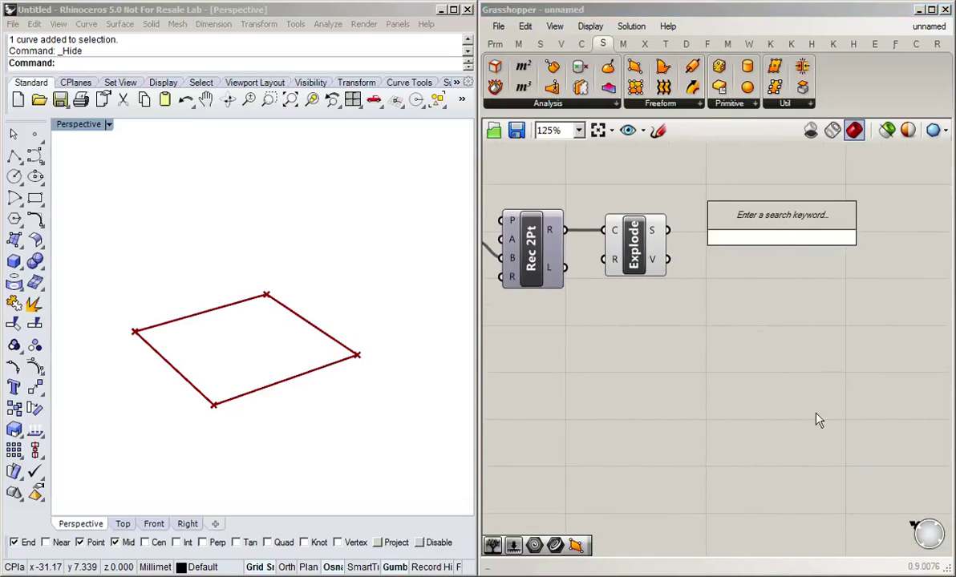
type("4pt")
key("Return")
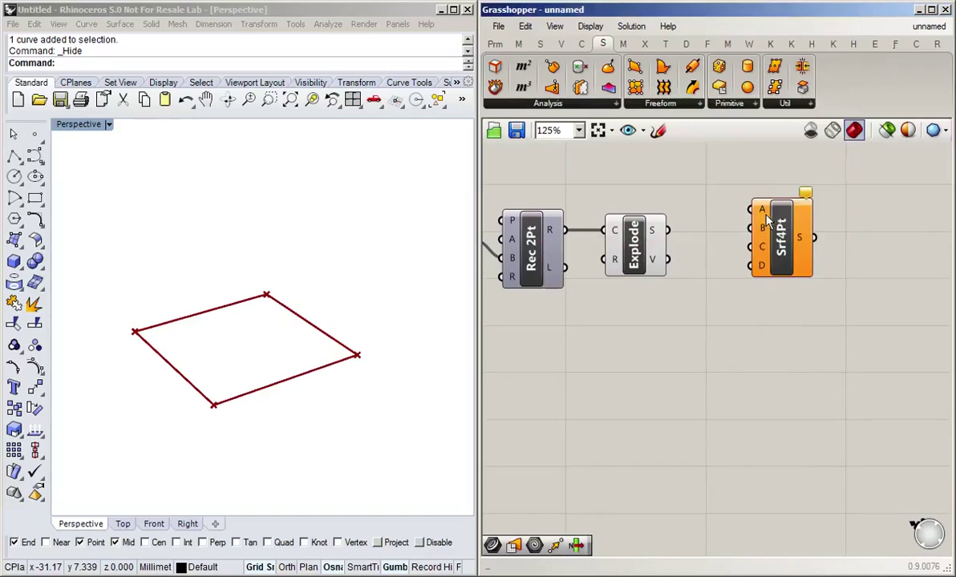
left_click_drag(777, 271, 830, 291)
scroll(719, 250, "up", 1)
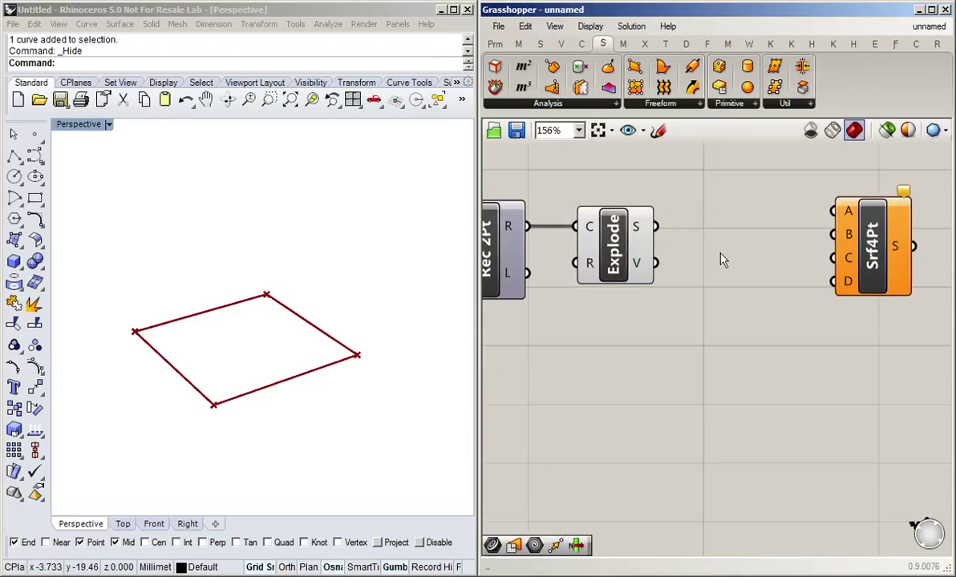
Add a List Item component with extra outputs +1, +2 and +3, fed from Explode
double_click(731, 251)
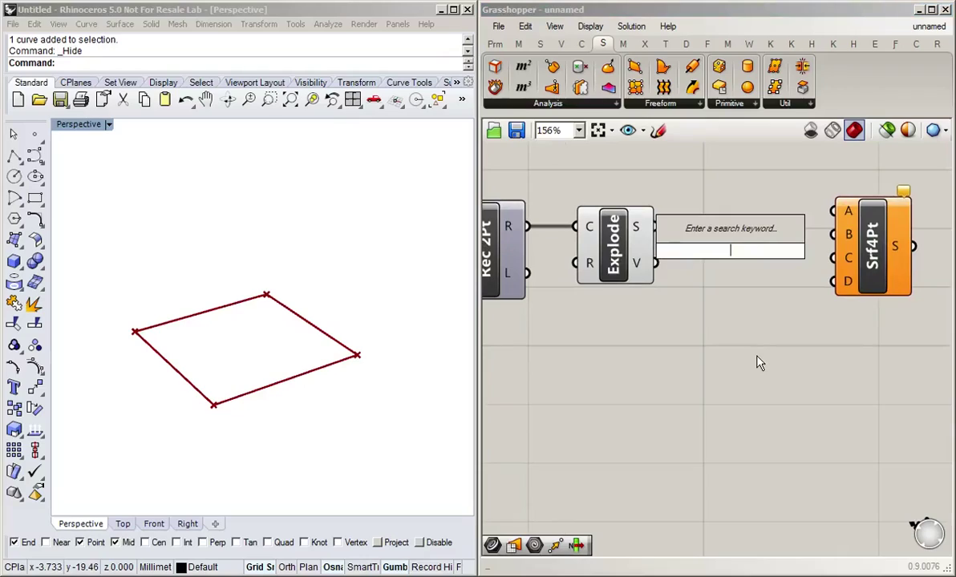
type("lis")
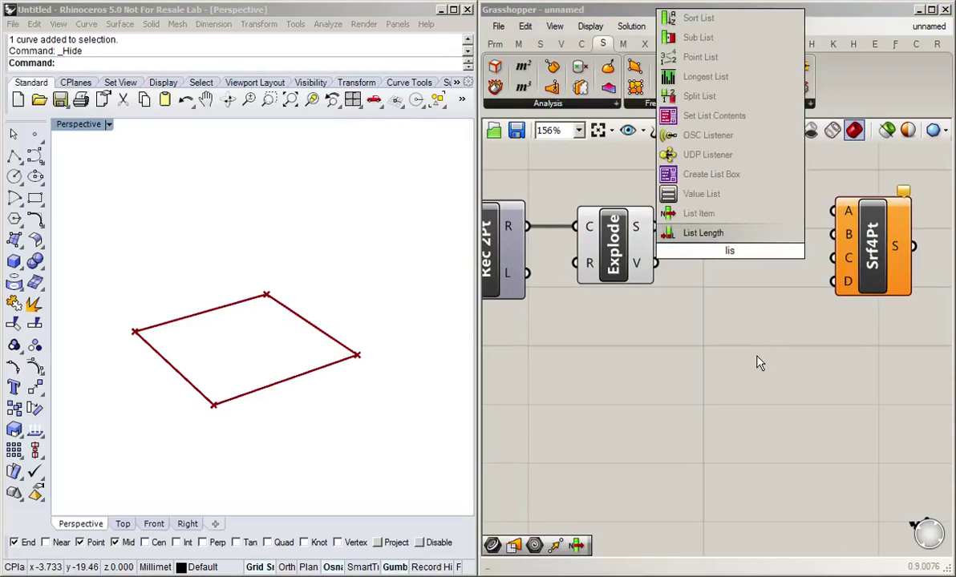
left_click(721, 213)
scroll(715, 254, "up", 3)
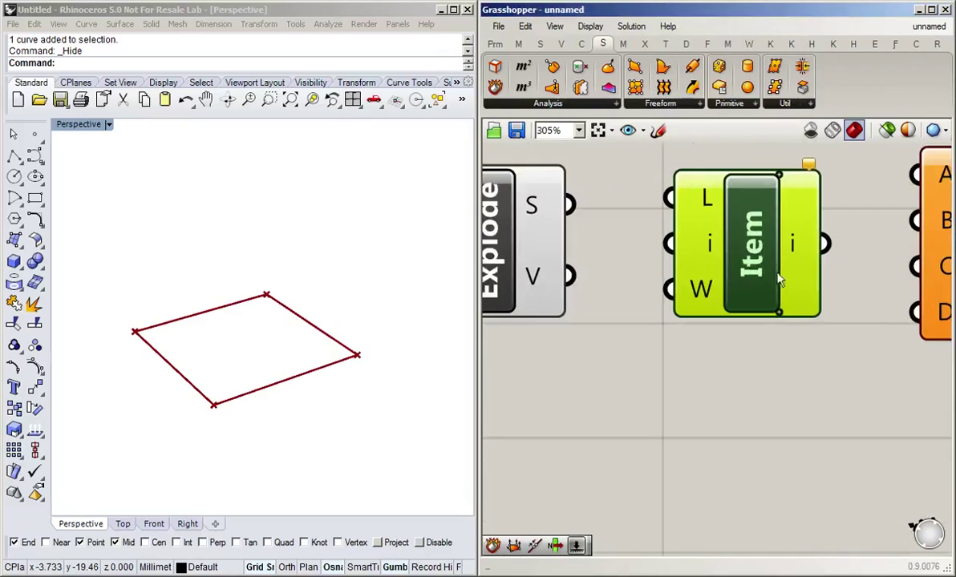
left_click(779, 312)
left_click(779, 312)
left_click(779, 312)
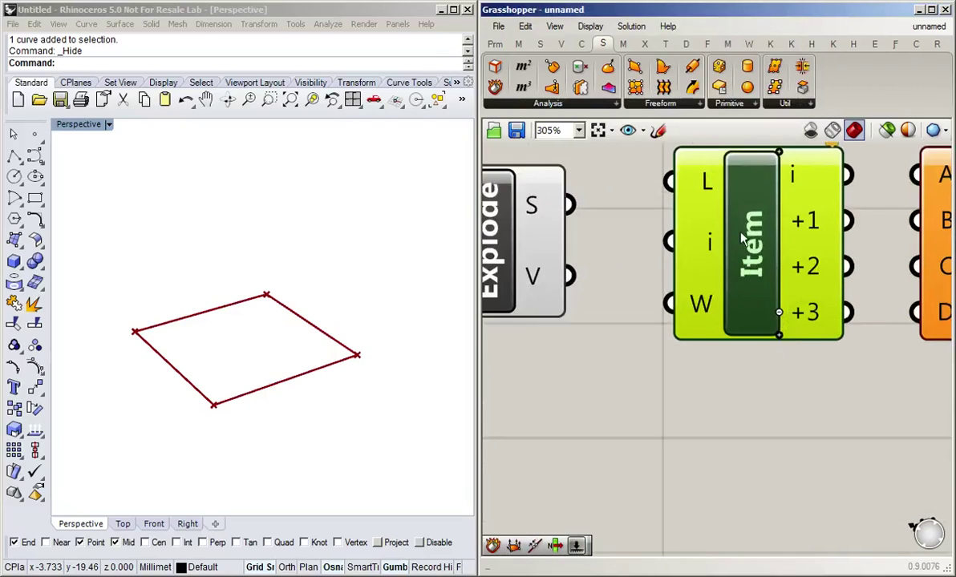
left_click_drag(568, 204, 662, 190)
left_click(678, 253)
left_click(738, 433)
scroll(741, 433, "down", 3)
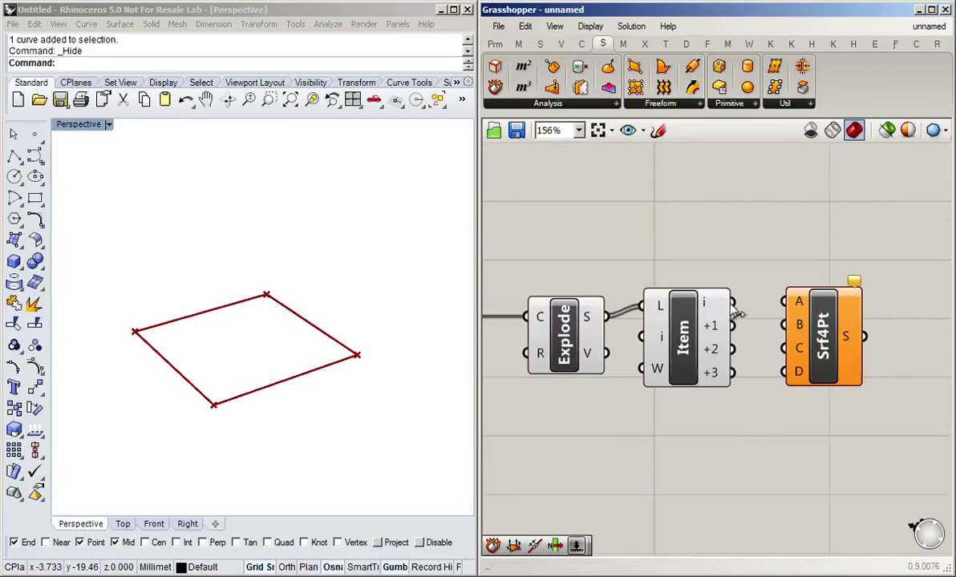
Wire List Item's i, +1, +2, +3 into Srf4Pt A–D and feed it Explode's vertices
left_click_drag(731, 302, 783, 302)
left_click_drag(732, 325, 783, 325)
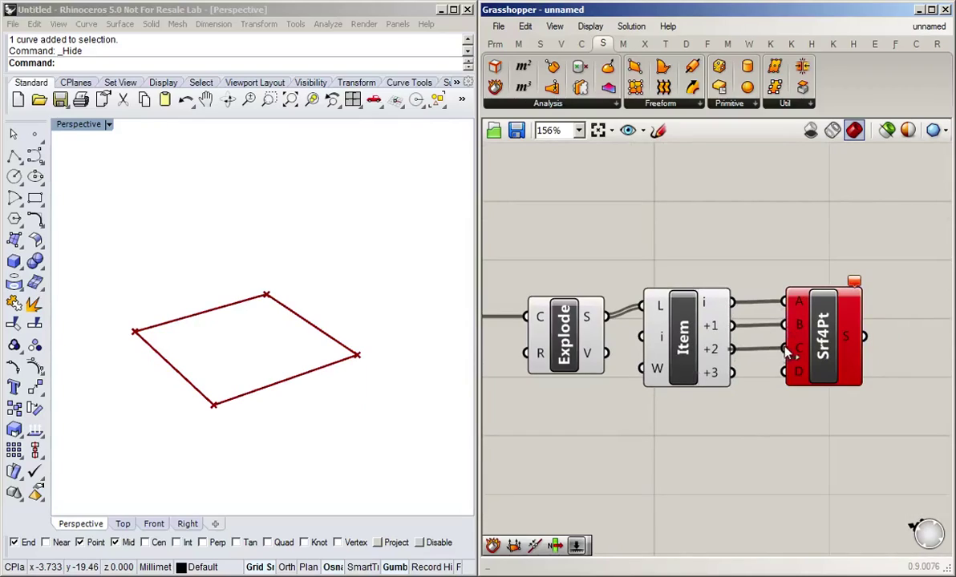
left_click_drag(732, 349, 783, 349)
left_click_drag(731, 373, 785, 374)
right_click_drag(596, 441, 612, 429)
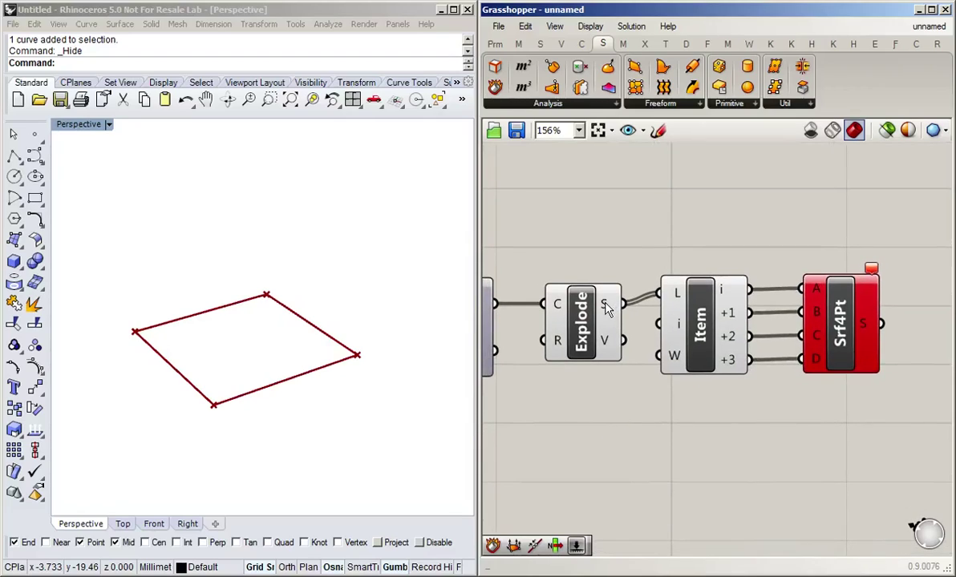
left_click_drag(623, 340, 656, 295)
right_click_drag(725, 428, 762, 408)
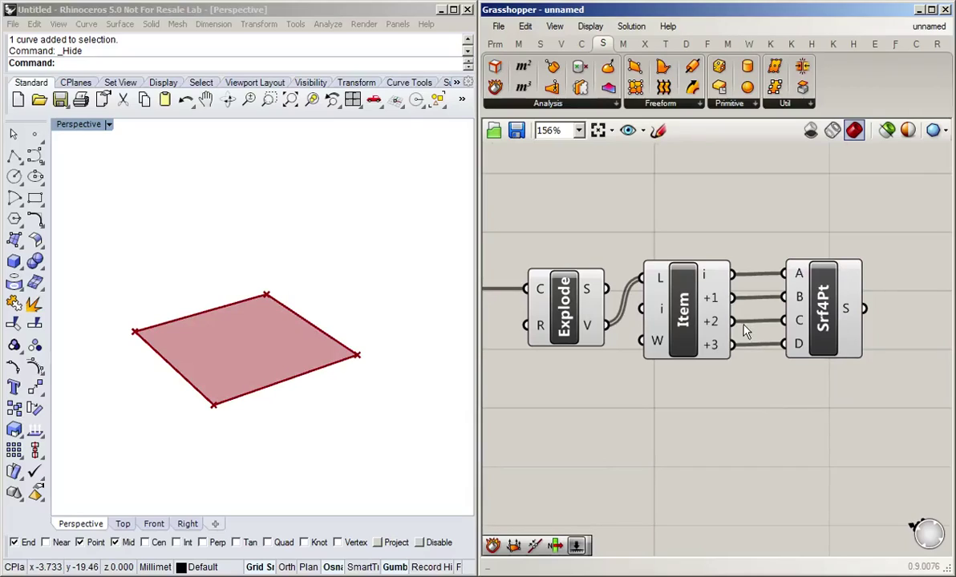
Cross the wires so +2 feeds Srf4Pt D and +3 feeds C, forming a bowtie
left_click_drag(784, 344, 783, 321)
right_click_drag(235, 399, 321, 431)
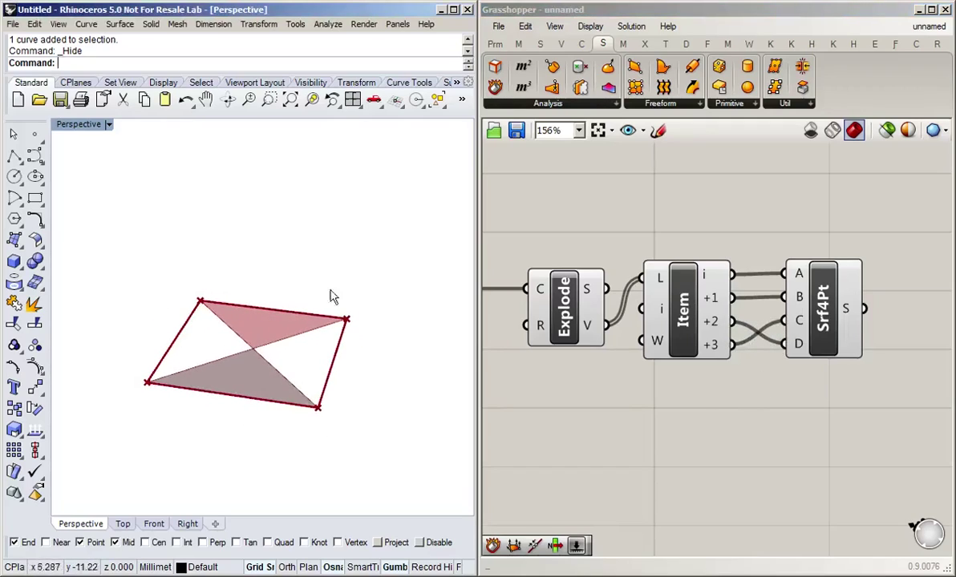
right_click_drag(439, 381, 281, 405)
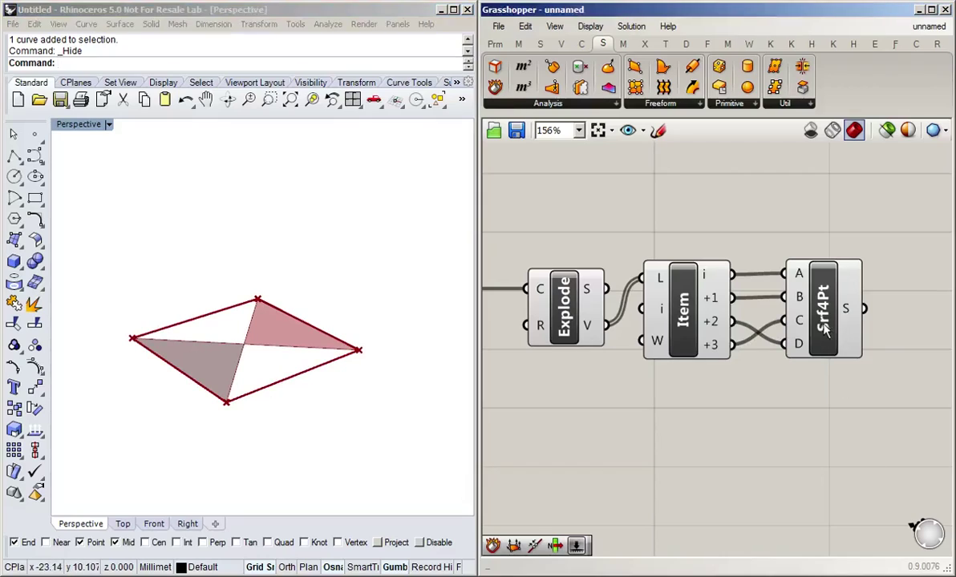
Move the Srf4Pt component further to the right on the canvas
left_click_drag(825, 329, 906, 329)
right_click_drag(858, 414, 717, 426)
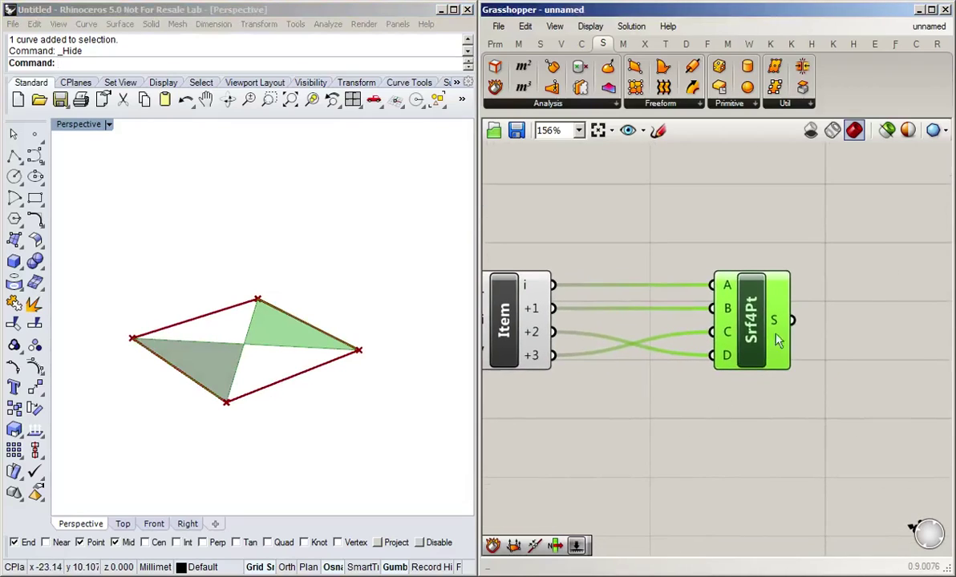
left_click_drag(771, 339, 817, 339)
left_click(647, 371)
right_click_drag(617, 423, 673, 431)
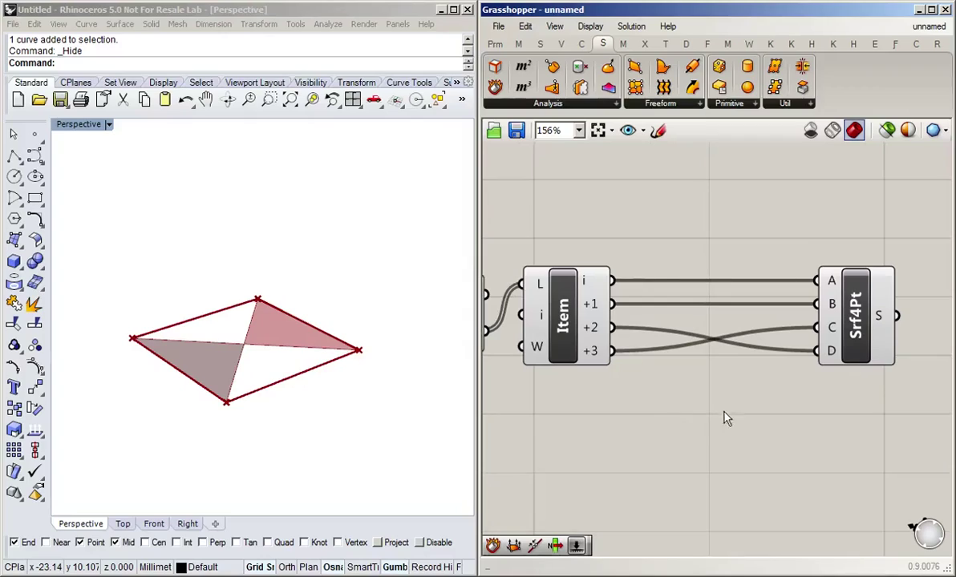
Place a Move component routing List Item's +1 point into Srf4Pt B, reconnecting +2 to C
double_click(698, 216)
type("move")
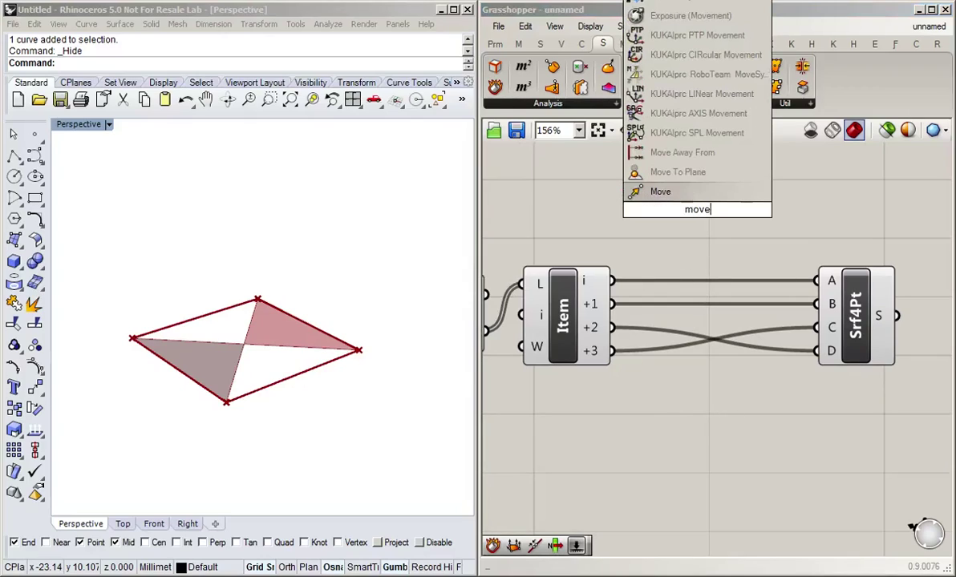
key("Return")
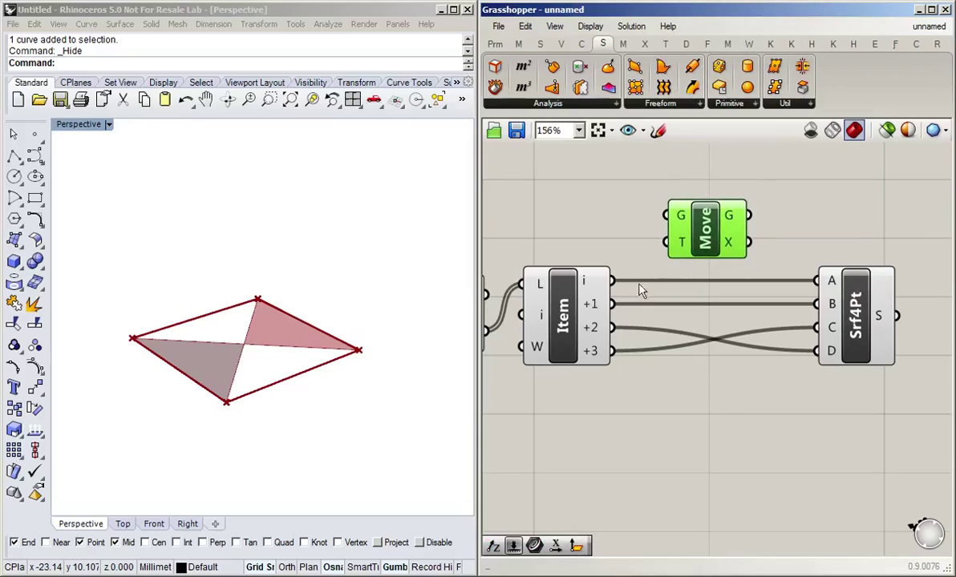
left_click_drag(613, 306, 667, 216)
left_click_drag(748, 215, 802, 311)
mouse_move(706, 230)
left_mouse_down()
mouse_move(724, 176)
mouse_move(722, 232)
left_mouse_up()
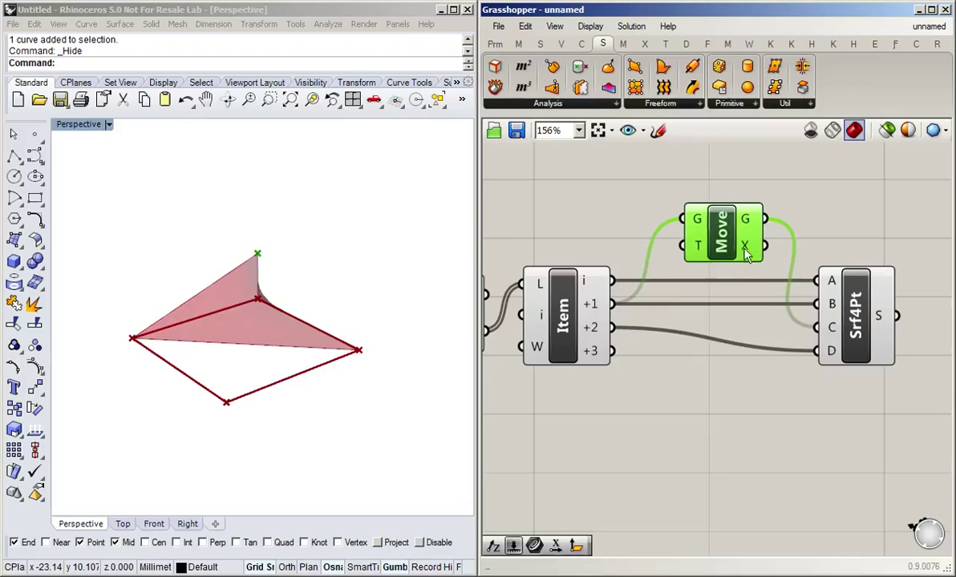
right_click_drag(239, 387, 388, 418)
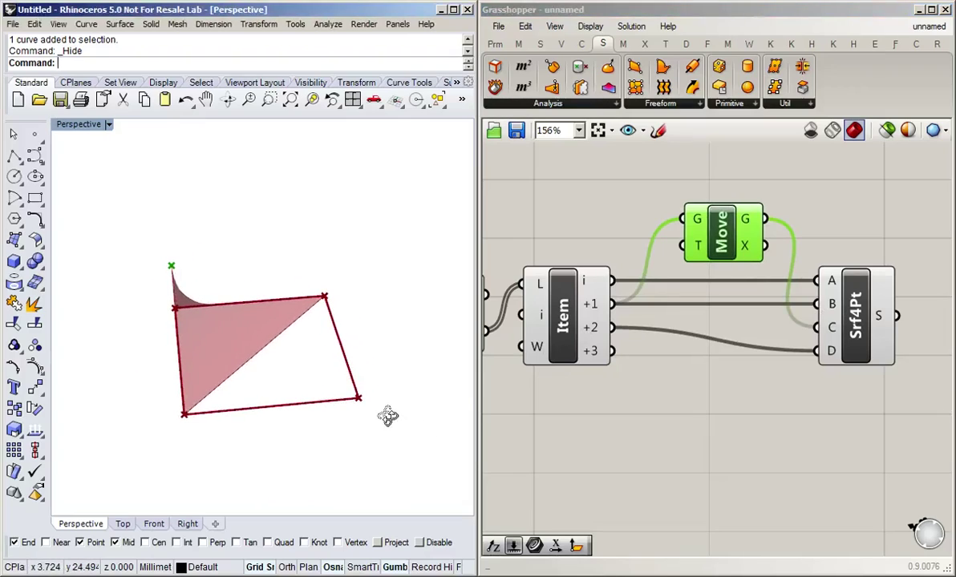
left_click(762, 232)
left_click_drag(724, 246, 707, 250)
left_click_drag(611, 327, 816, 327)
left_click(821, 171)
Copy the Move component and route the +3 point through it into Srf4Pt D
left_click(717, 251)
left_click_drag(718, 251, 733, 424, "alt")
left_click(660, 384)
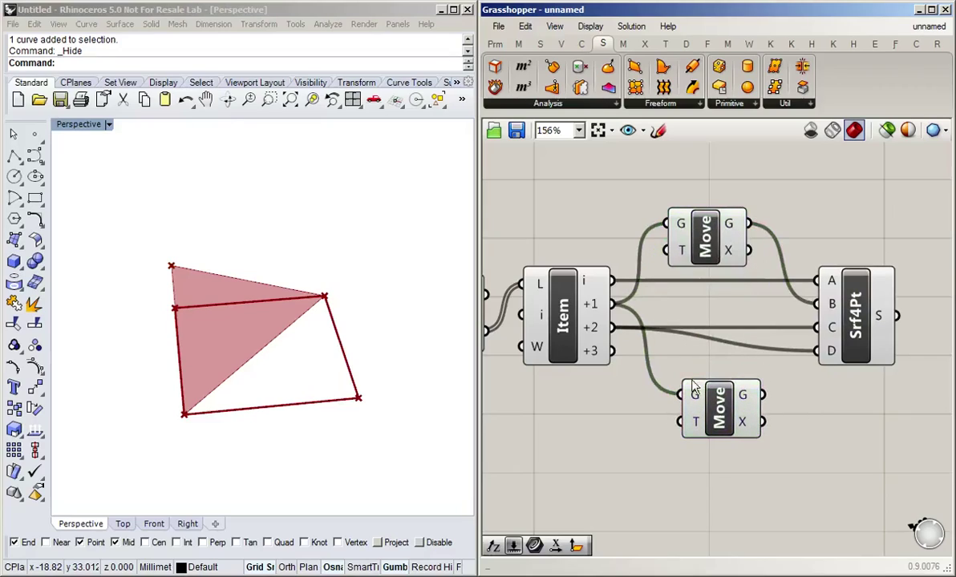
left_click_drag(615, 355, 680, 395)
left_click_drag(772, 398, 816, 351)
right_click_drag(177, 381, 239, 397)
left_click_drag(716, 425, 705, 403)
left_click(729, 478)
left_click_drag(704, 239, 707, 236)
left_click(537, 427)
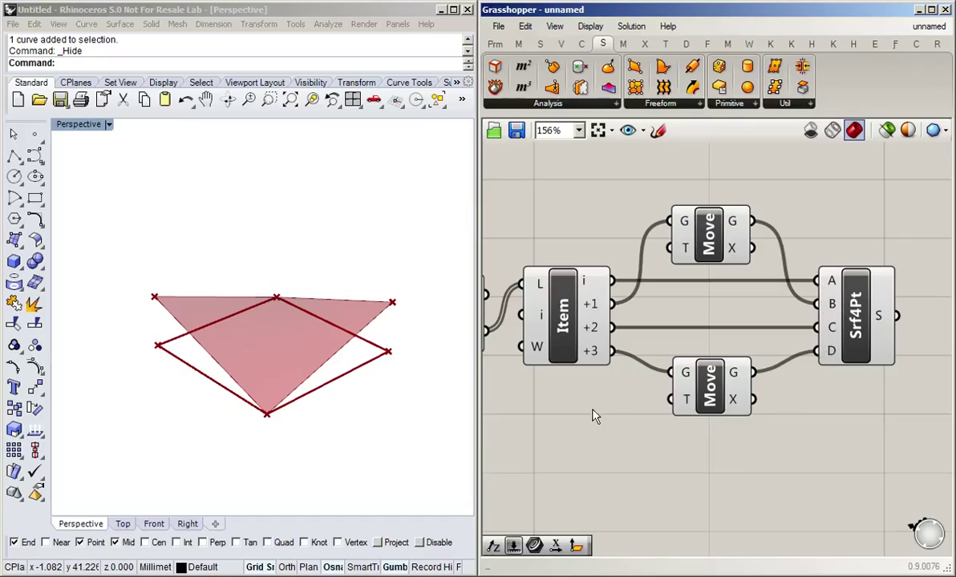
Window-select all components of the definition and disable their preview
scroll(594, 415, "down", 3)
scroll(591, 402, "down", 2)
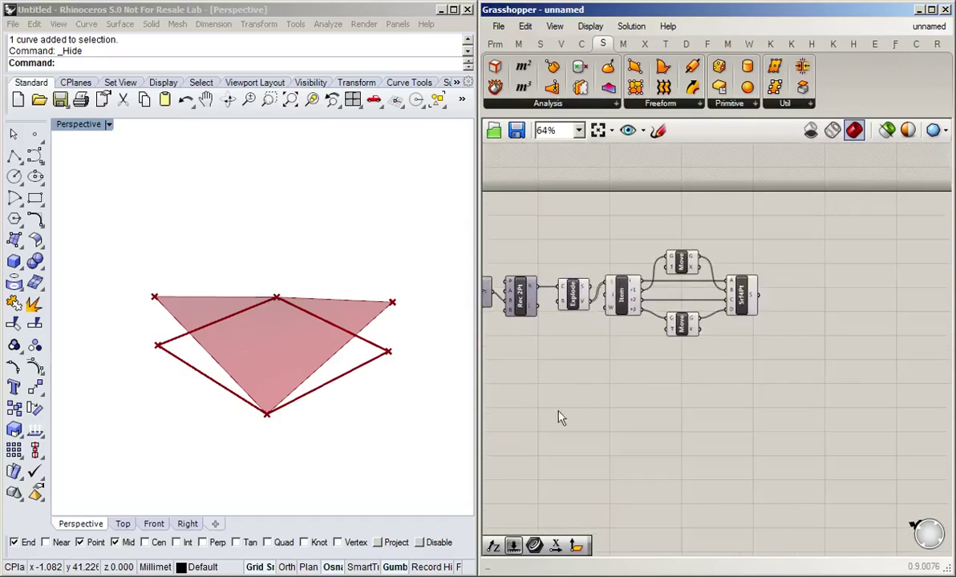
right_click_drag(550, 415, 630, 393)
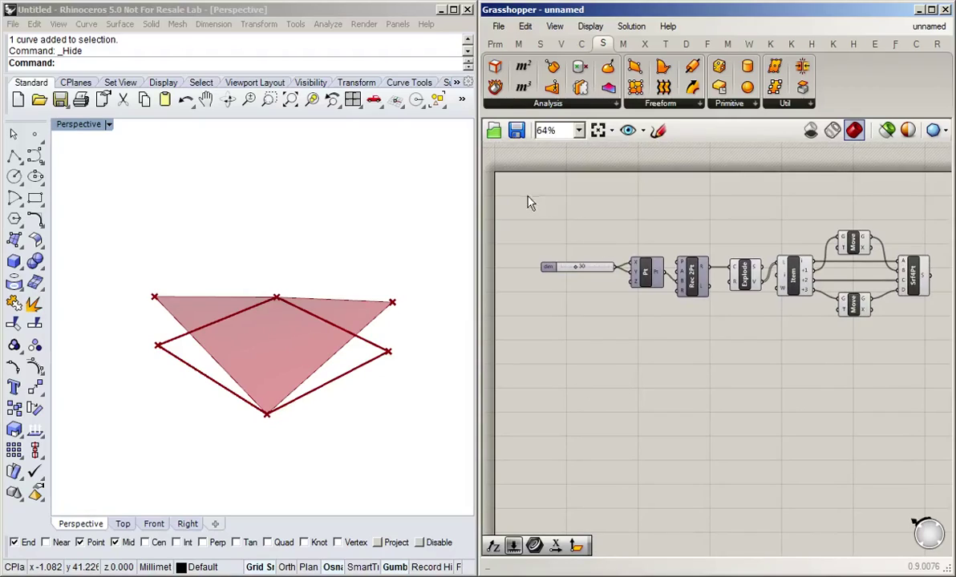
left_click_drag(527, 200, 928, 366)
middle_click(876, 377)
left_click(844, 321)
left_click(784, 375)
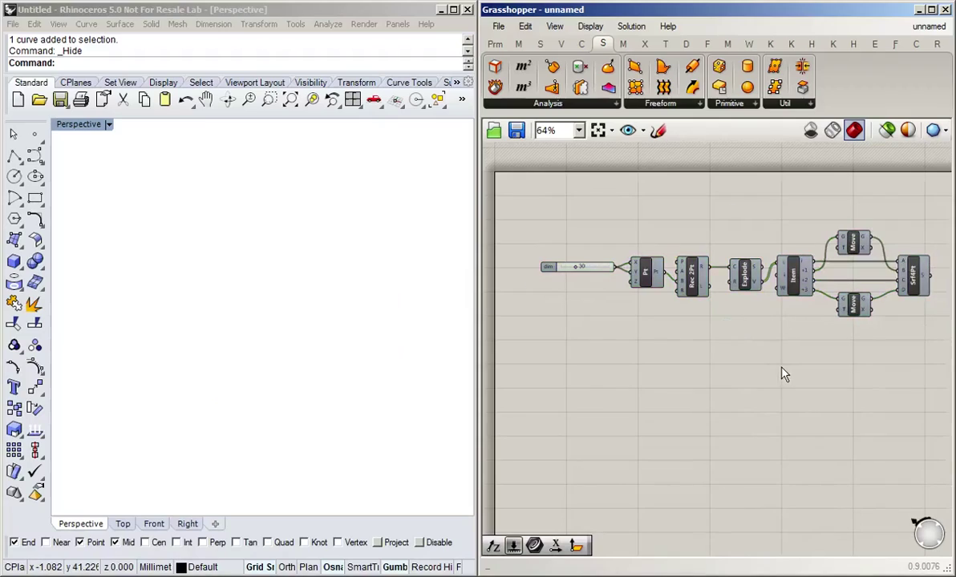
Show the hidden stepped outline curve in Rhino via Visibility > Show objects
left_click(462, 99)
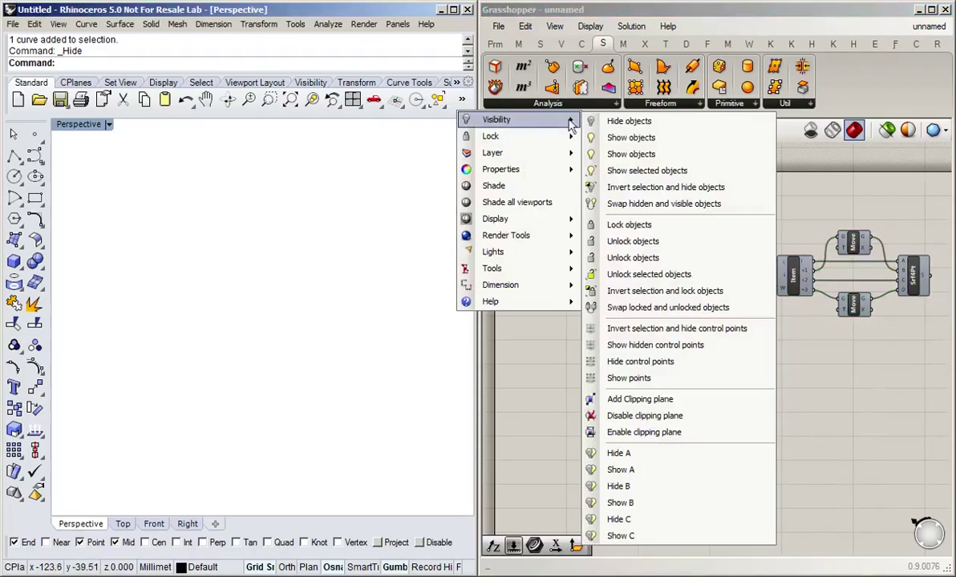
left_click(594, 138)
right_click_drag(224, 441, 234, 380)
right_click_drag(348, 342, 298, 437)
right_click_drag(566, 391, 551, 280)
Add a Curve parameter and set it to the Rhino outline curve with Set one Curve
double_click(550, 276)
type("cur")
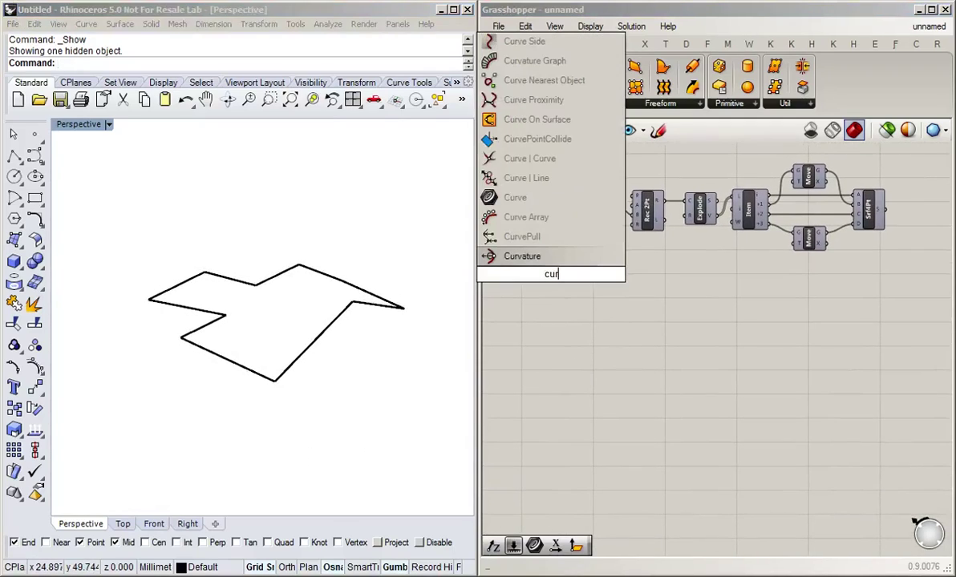
left_click(532, 199)
left_click_drag(549, 282, 529, 285)
right_click(530, 288)
left_click(604, 440)
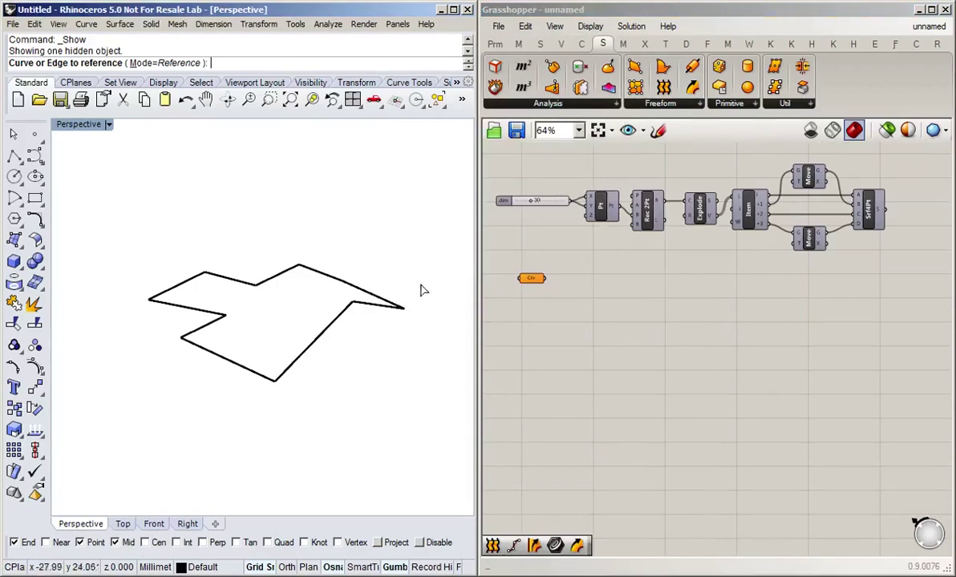
left_click(313, 343)
Add a Boundary Surfaces component fed by the Crv parameter
double_click(623, 265)
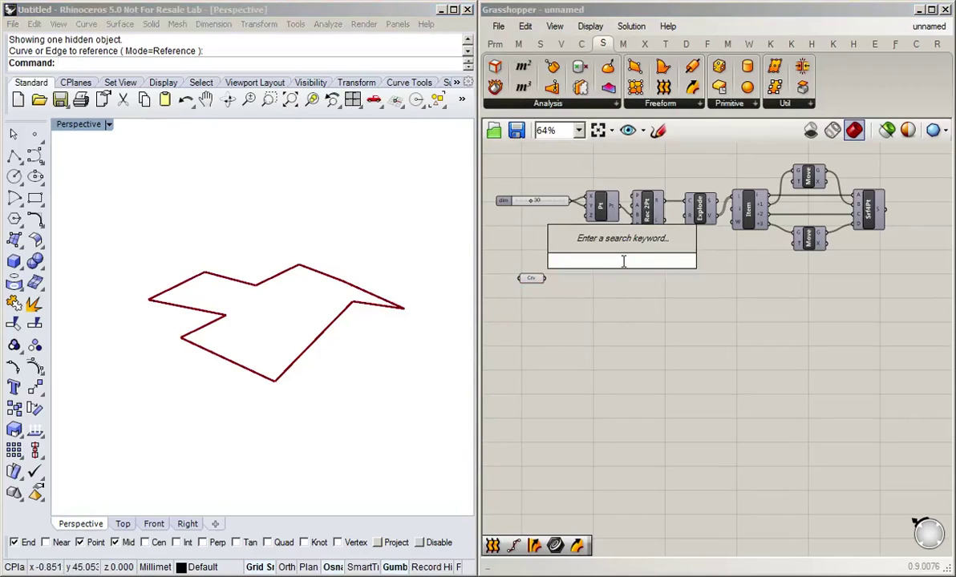
type("bound")
left_click(619, 242)
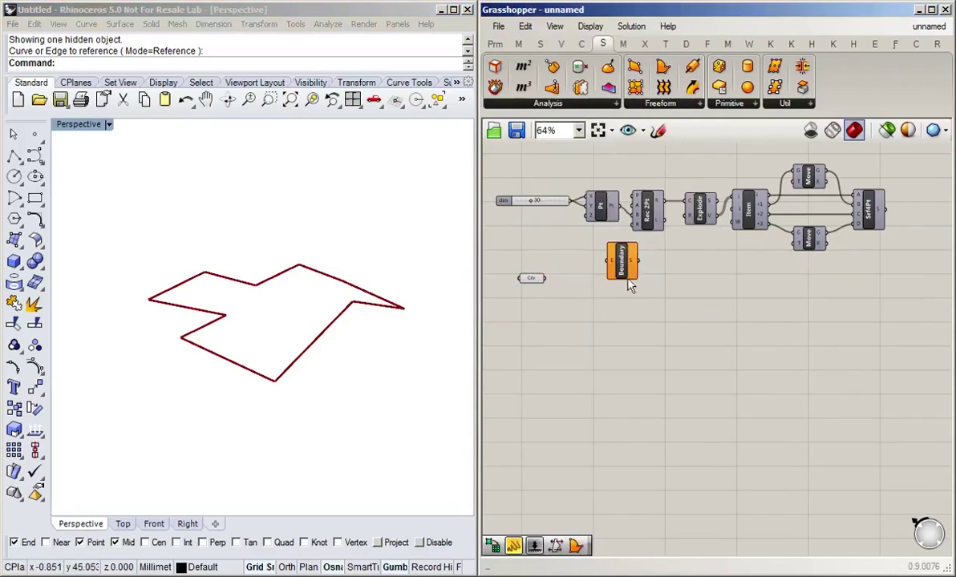
left_click_drag(621, 279, 593, 289)
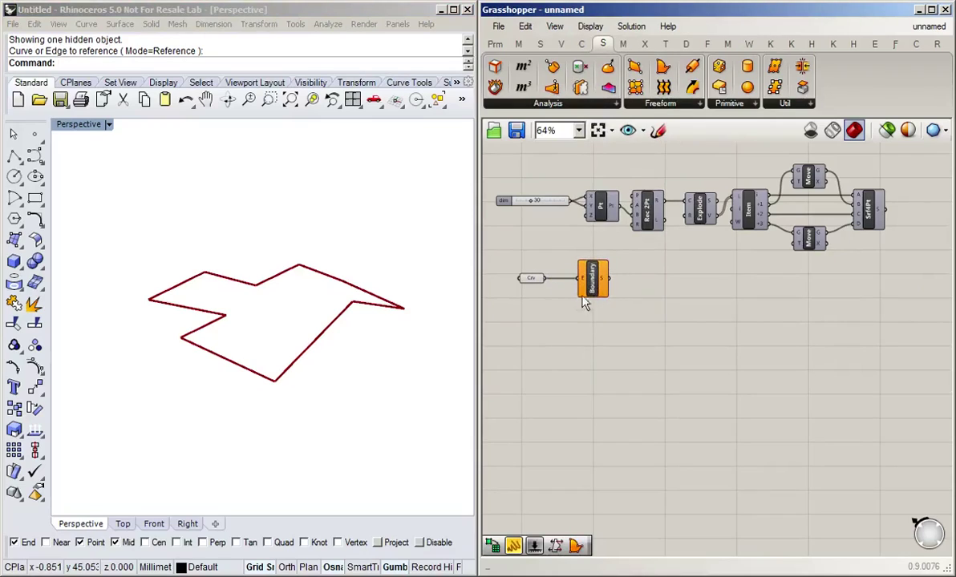
scroll(585, 299, "up", 4)
right_click_drag(597, 346, 757, 345)
mouse_move(772, 238)
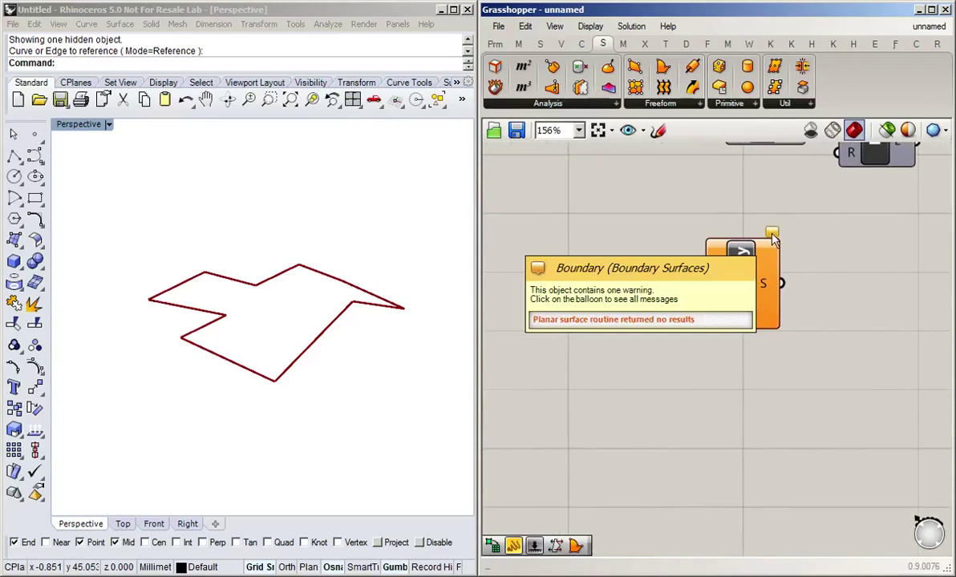
In the Front view, turn on the outline's control points and drag the peak point down flat
right_click_drag(297, 456, 335, 312)
right_click_drag(305, 250, 250, 261)
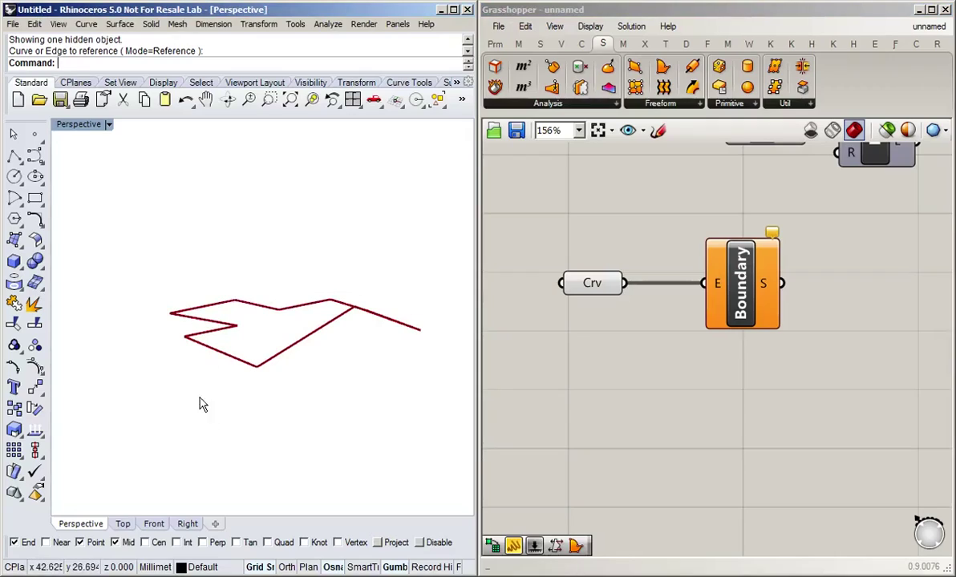
right_click_drag(198, 404, 223, 426)
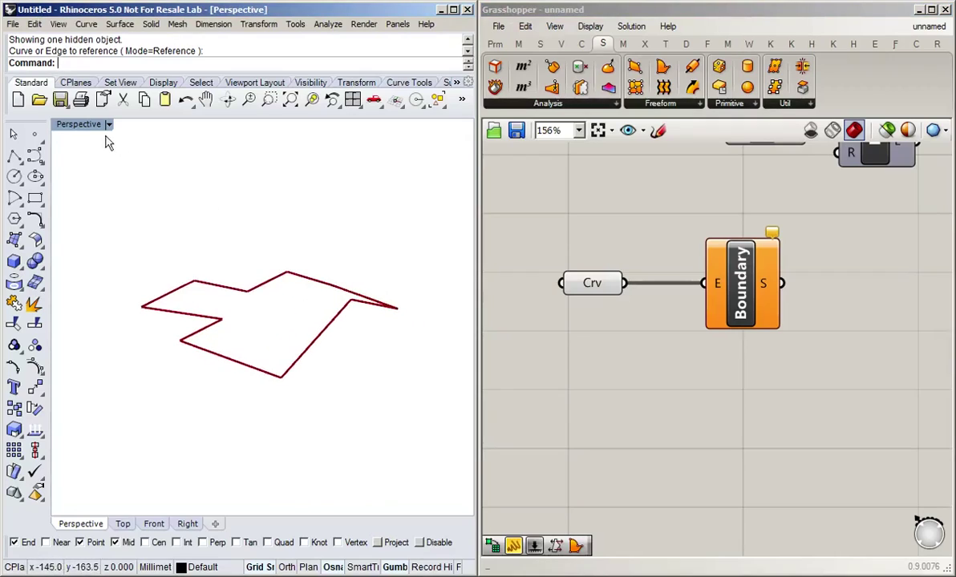
double_click(80, 126)
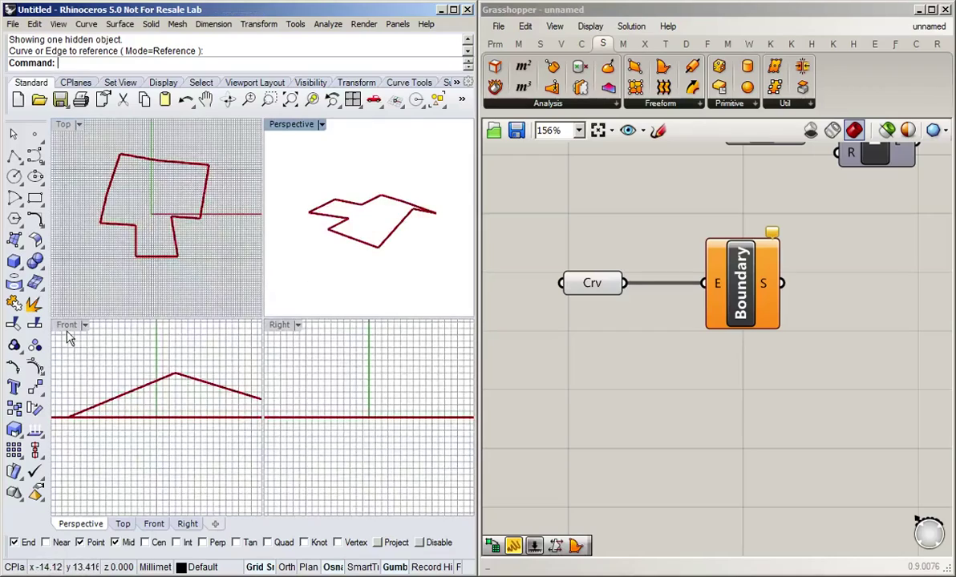
left_click(190, 386)
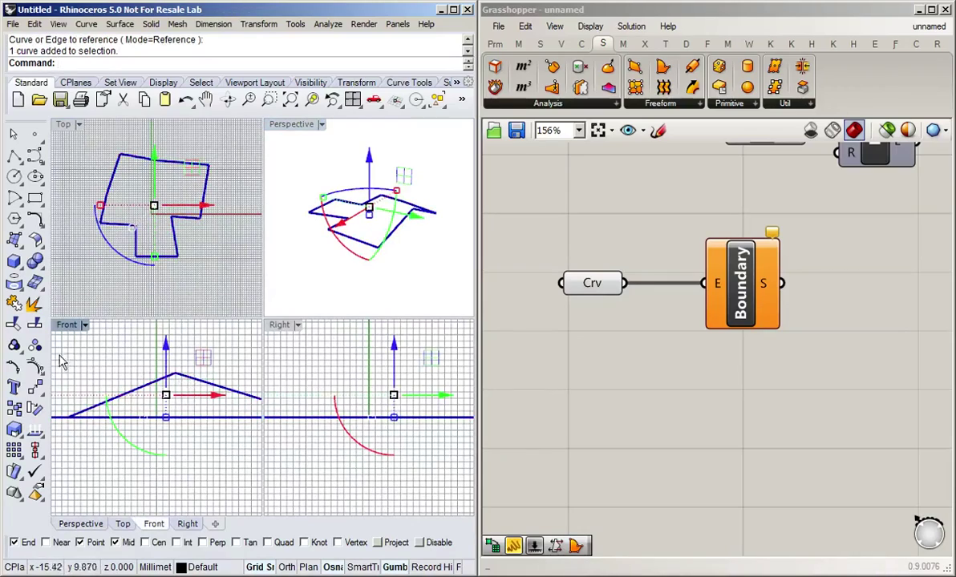
left_click(35, 345)
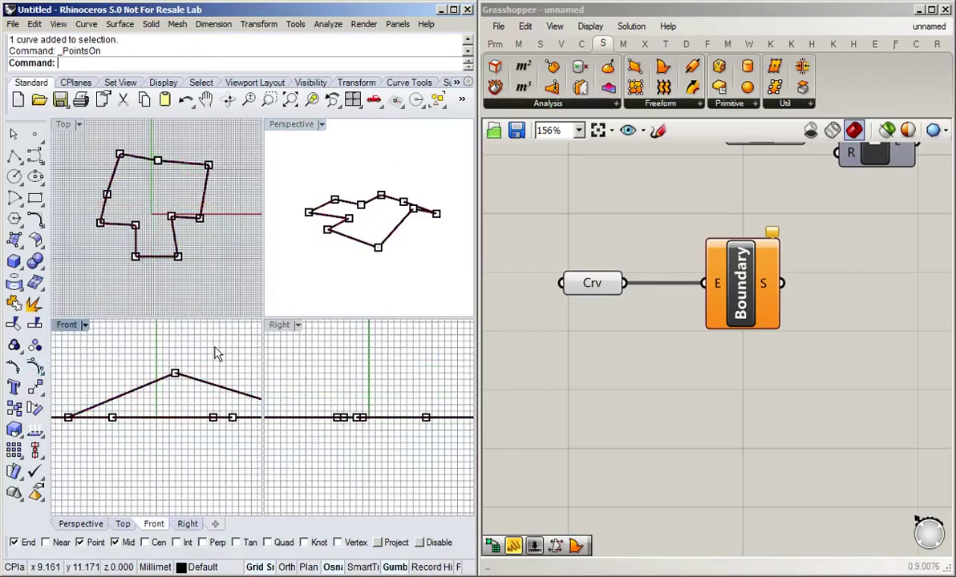
left_click(176, 375)
mouse_move(176, 330)
left_mouse_down()
mouse_move(190, 425)
mouse_move(206, 456)
left_mouse_up()
left_click(329, 269)
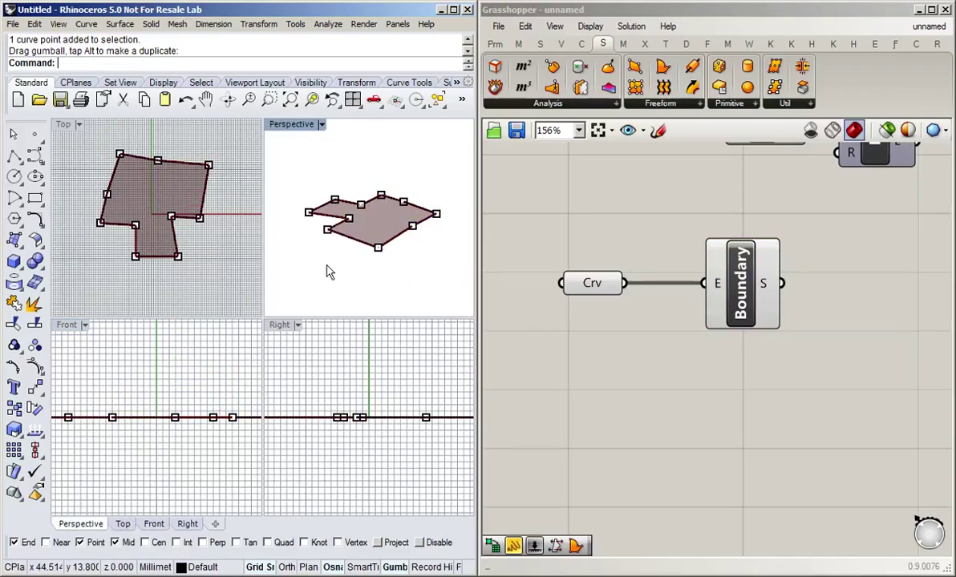
Maximize the Perspective view, hide the control points and inspect the new planar surface
double_click(289, 124)
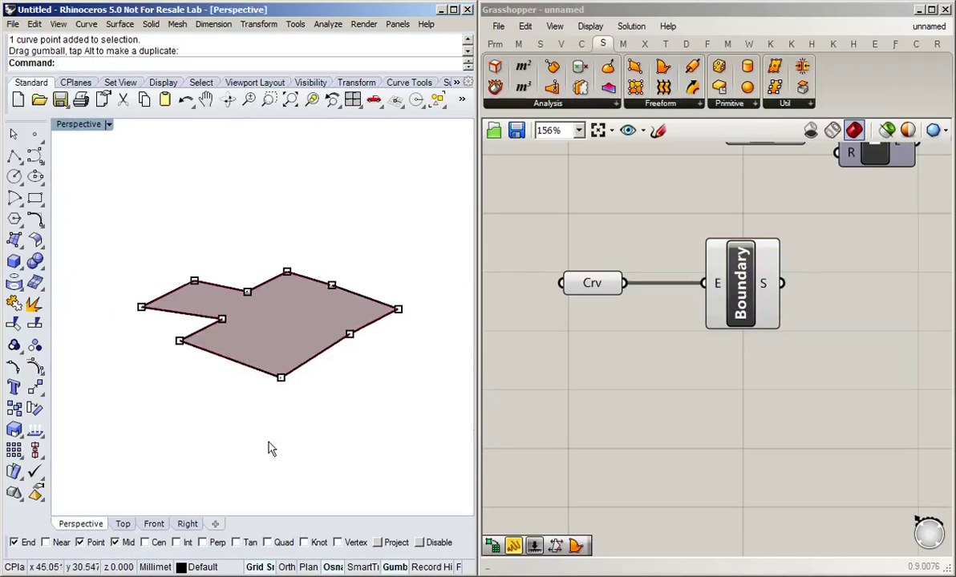
right_click_drag(271, 447, 451, 416)
key("Escape")
right_click_drag(390, 396, 275, 456)
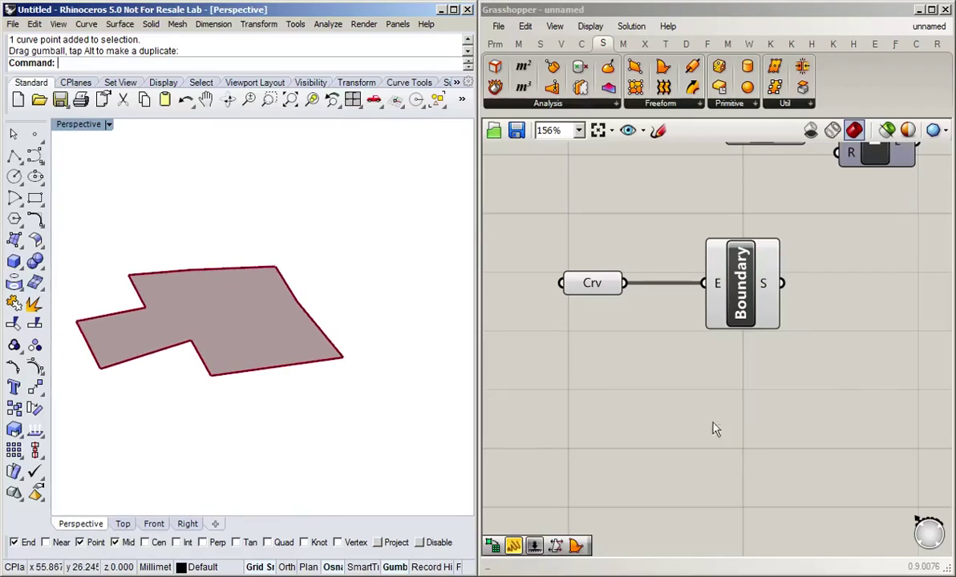
left_click(752, 400)
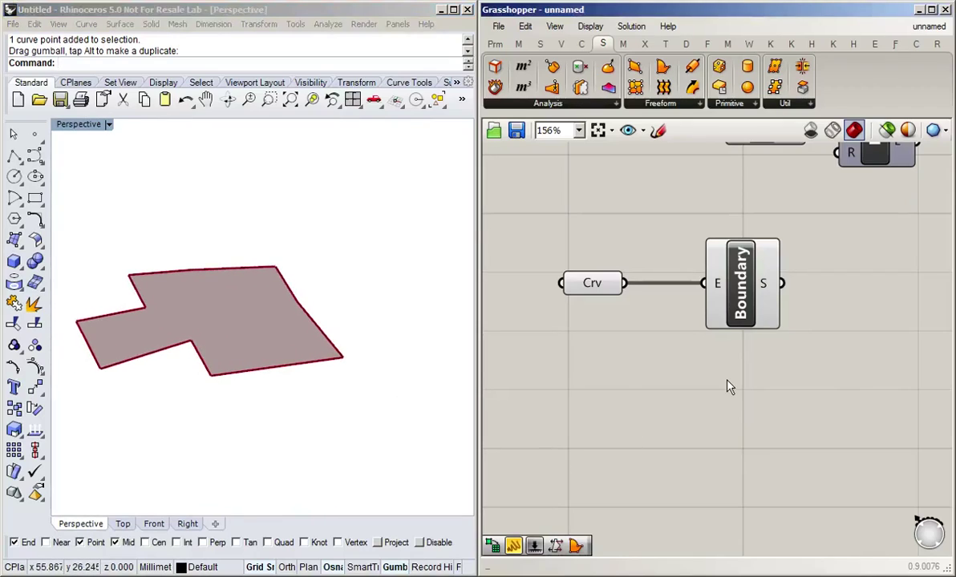
left_click(380, 446)
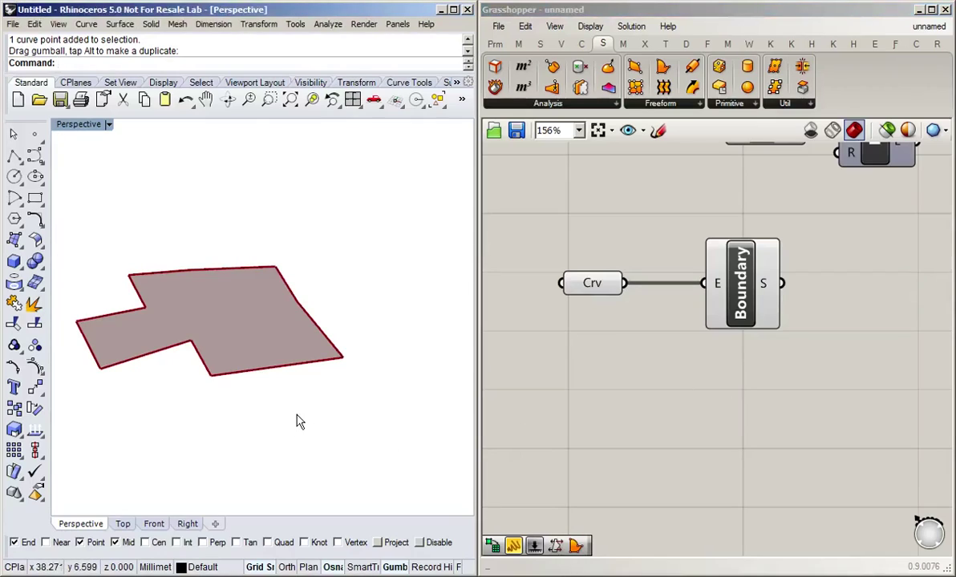
Add an Extrude component and disable the Boundary Surfaces preview
left_click_drag(745, 303, 729, 303)
left_click(598, 377)
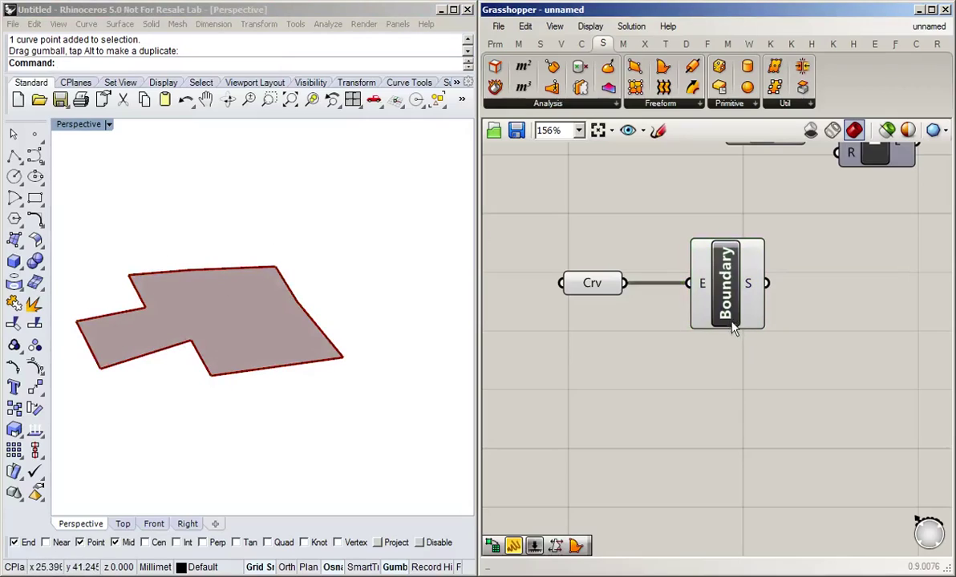
mouse_move(732, 335)
left_click_drag(725, 288, 760, 289)
left_click(716, 397)
double_click(721, 425)
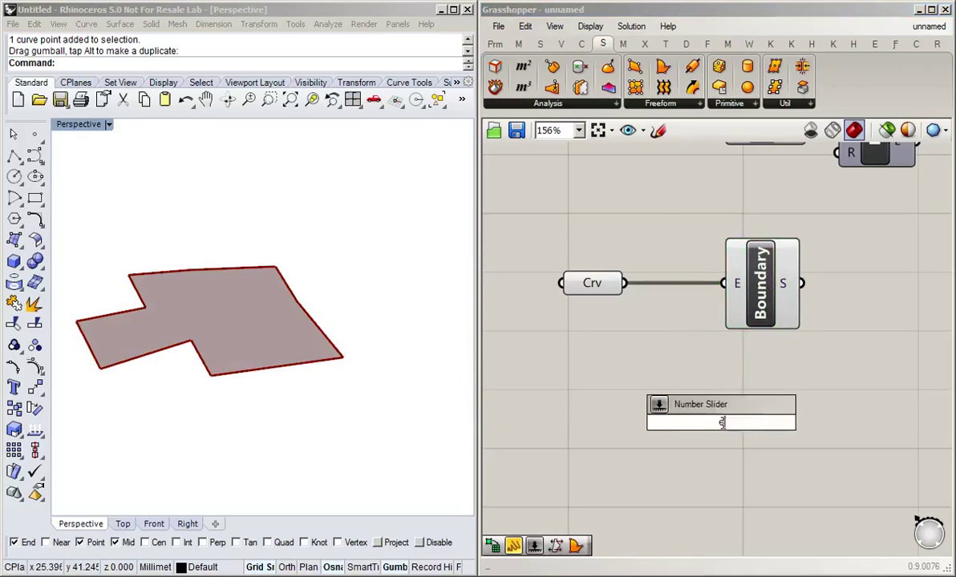
type("ex")
key("Return")
left_click_drag(721, 429, 721, 404)
middle_click(762, 289)
left_click(793, 258)
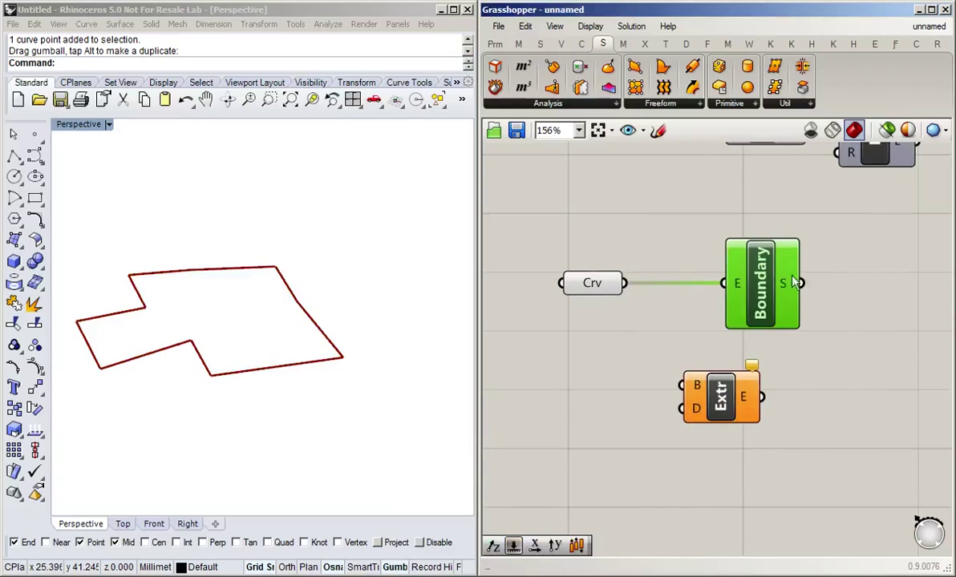
Feed the curve into Extrude as its base and a Unit Z vector as its direction
left_click_drag(625, 283, 758, 393)
left_click(586, 444)
double_click(587, 443)
left_click(566, 478)
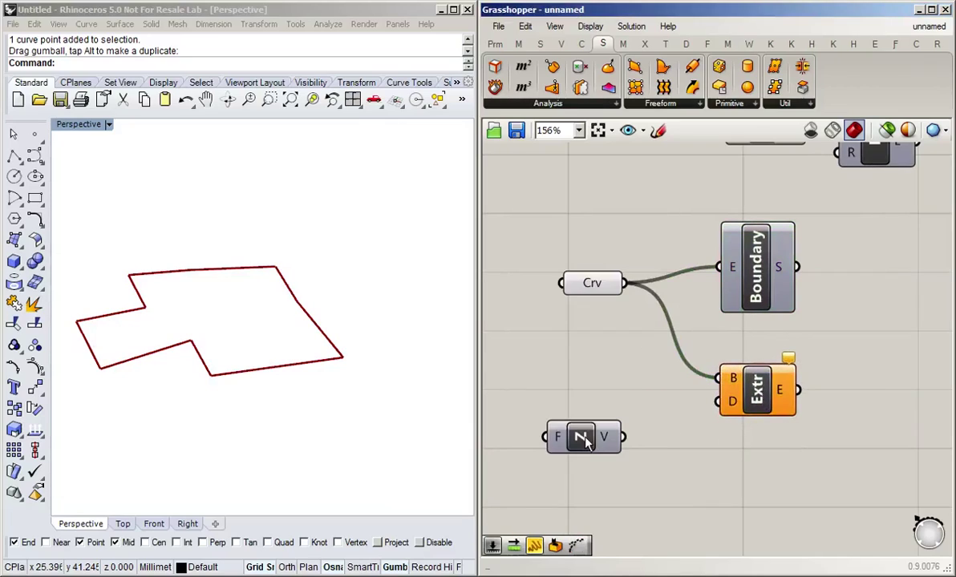
left_click_drag(620, 436, 718, 401)
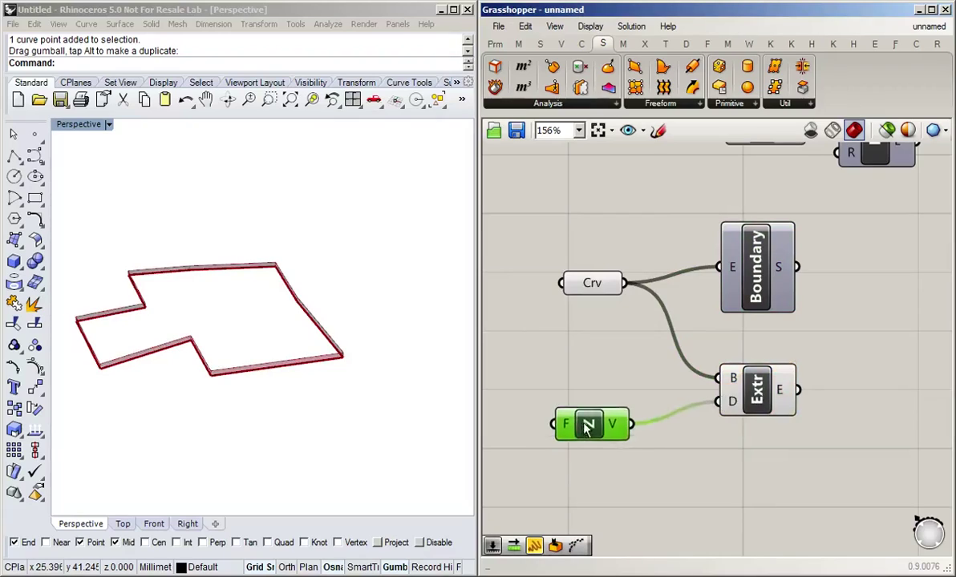
Drive the Unit Z factor with a Number Slider set to 27
right_click_drag(590, 425, 600, 452)
double_click(599, 447)
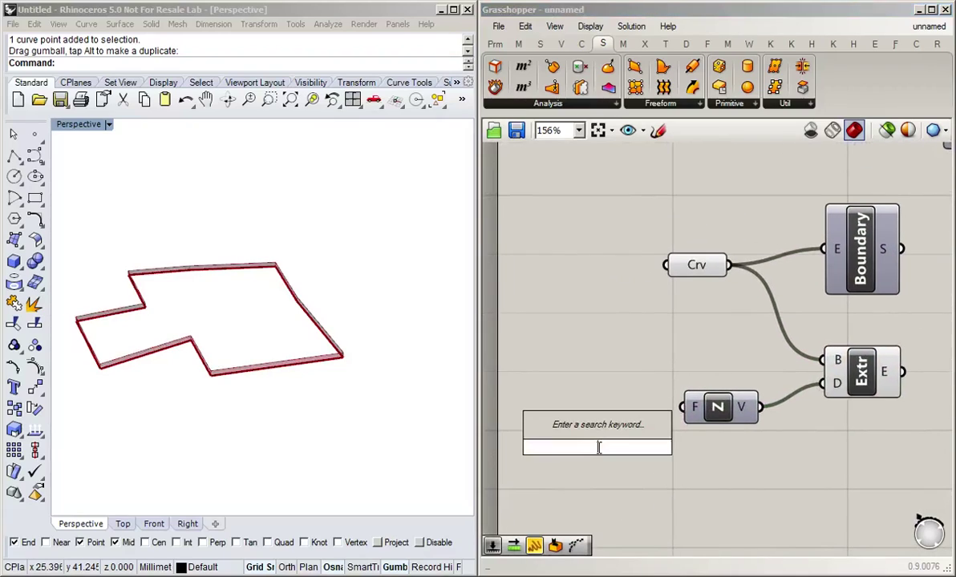
type("12")
key("Return")
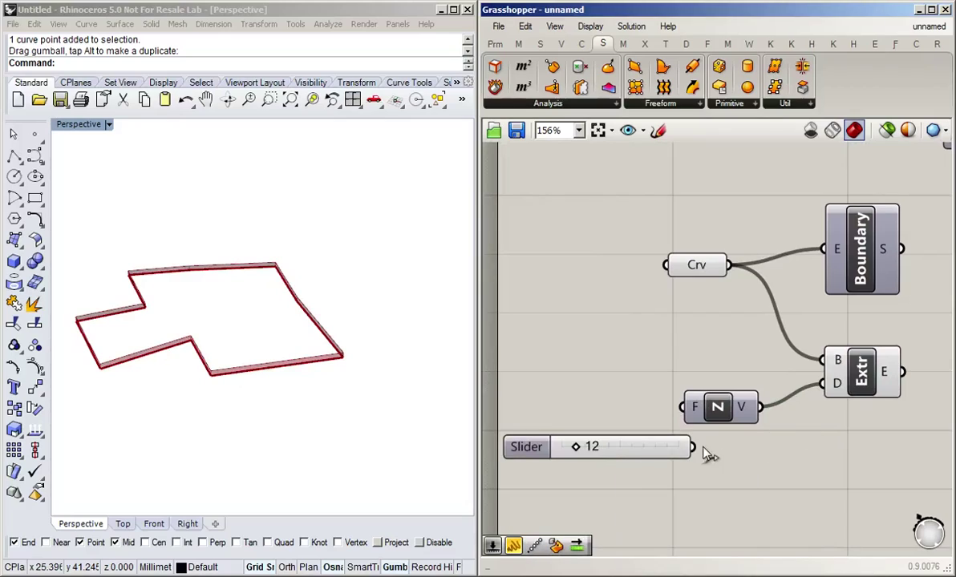
left_click_drag(692, 447, 684, 407)
left_click_drag(581, 451, 597, 449)
right_click_drag(418, 433, 299, 460)
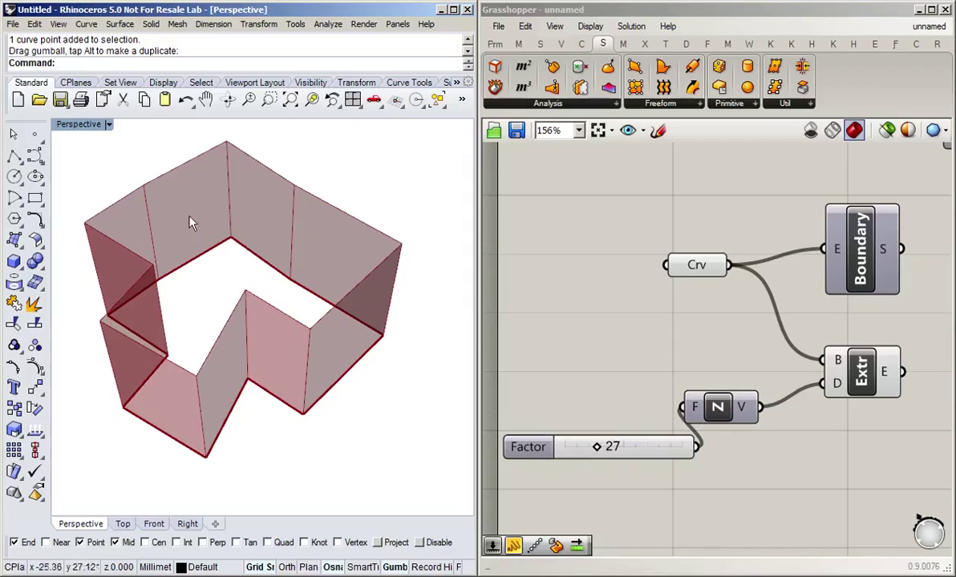
Place a Cap Holes component beside the Extrude component
mouse_move(277, 394)
right_mouse_down()
mouse_move(250, 380)
mouse_move(281, 390)
right_mouse_up()
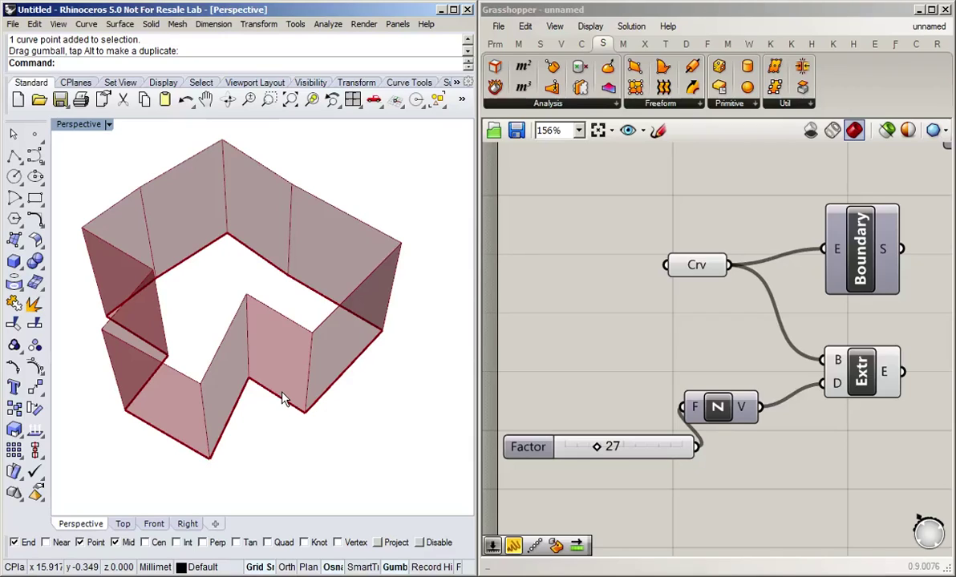
right_click_drag(309, 419, 228, 437)
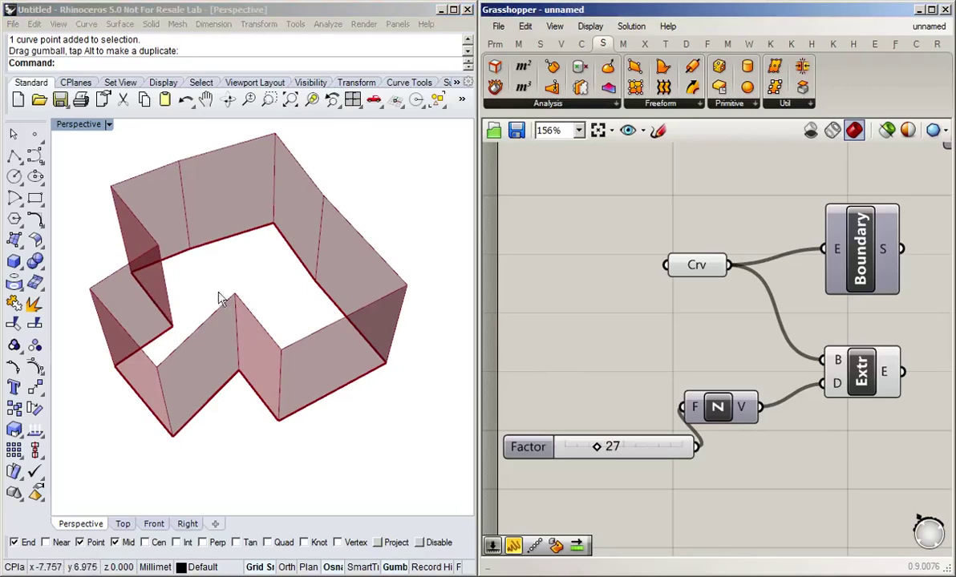
double_click(691, 361)
type("co")
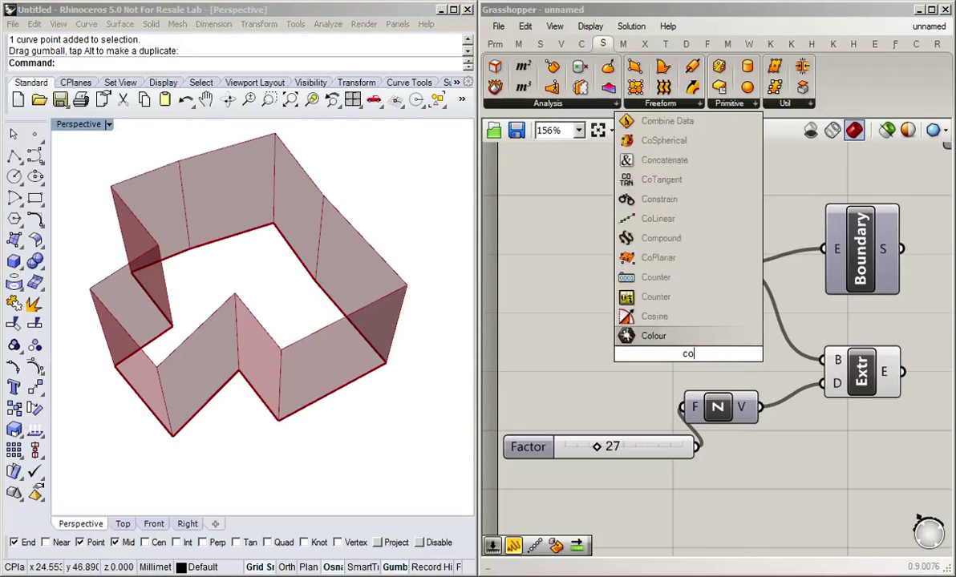
key("BackSpace")
type("ap")
left_click(664, 334)
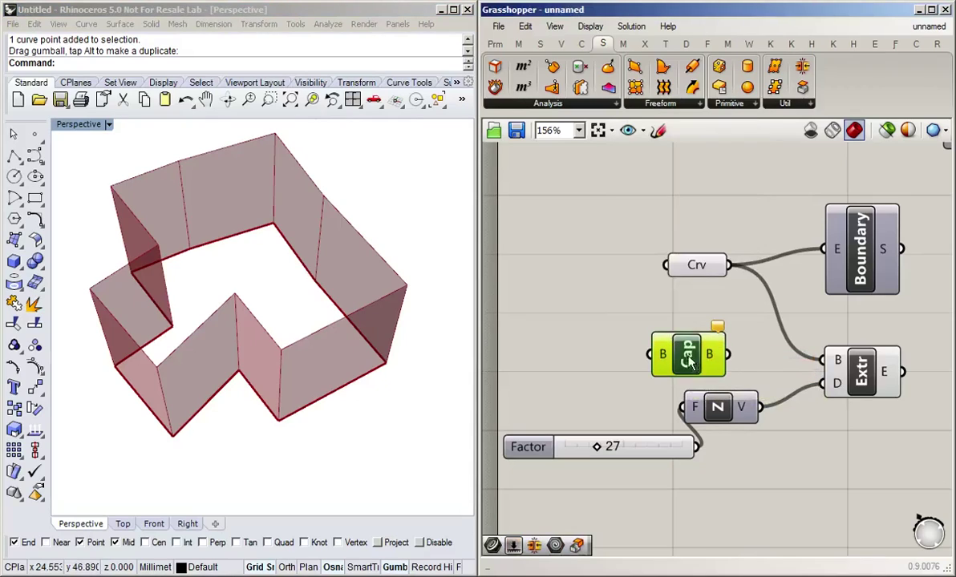
left_click_drag(688, 365, 851, 473)
right_click_drag(852, 473, 640, 486)
left_click_drag(664, 440, 797, 359)
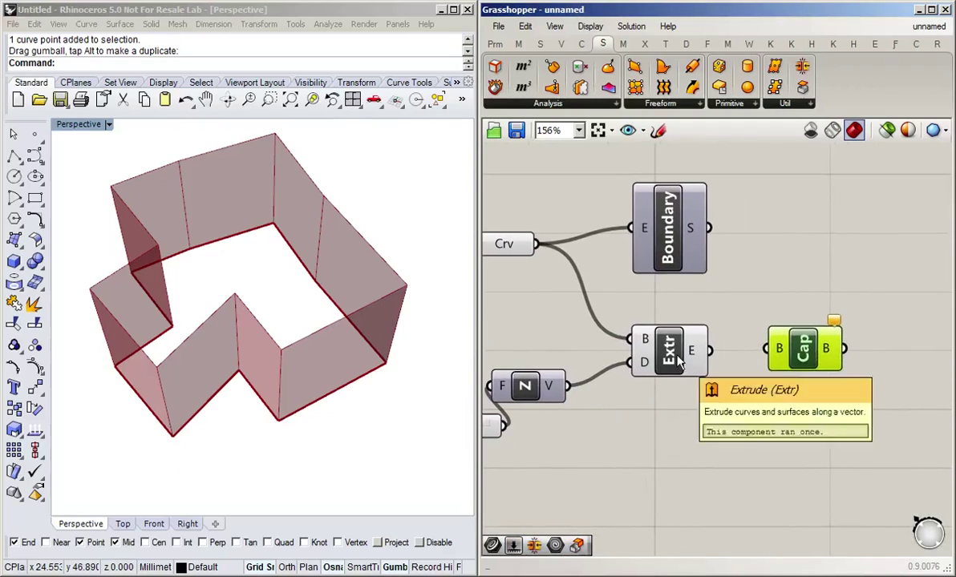
Connect the extrusion into Cap Holes and view the capped solid in Rhino
left_click_drag(720, 355, 770, 349)
left_click(277, 362)
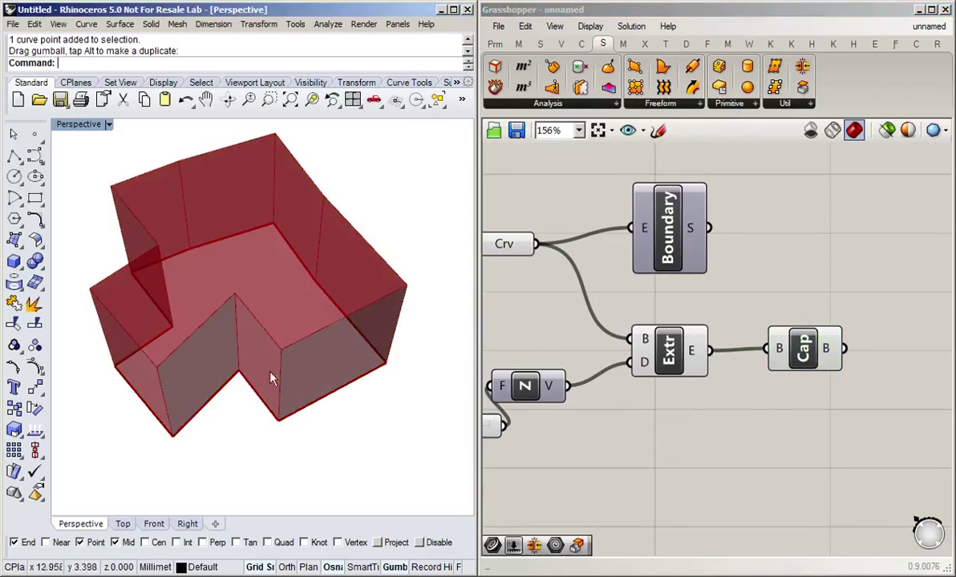
right_click_drag(282, 411, 226, 469)
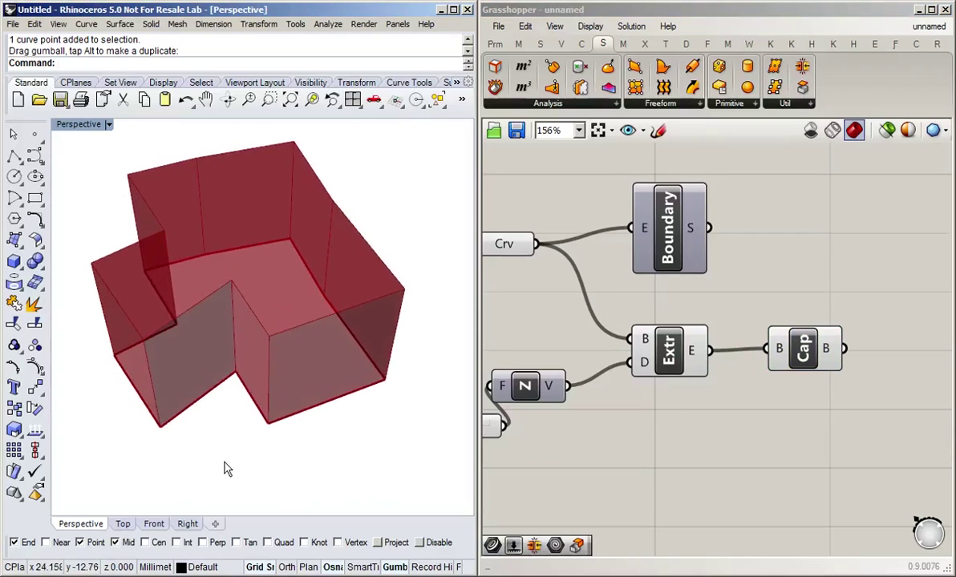
left_click(716, 468)
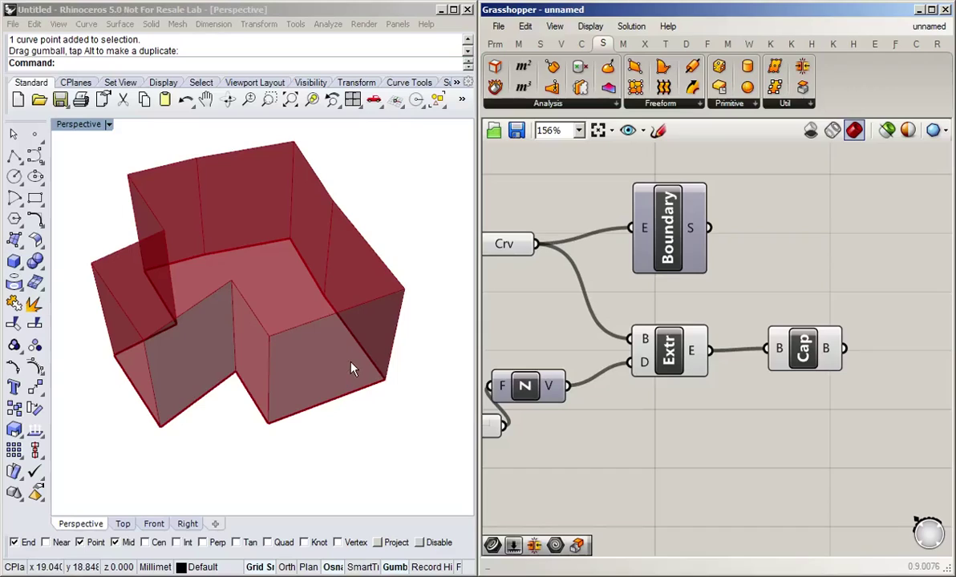
Turn off the preview of the Boundary, Extrude and Cap components so the extruded solid disappears
scroll(631, 429, "down", 3)
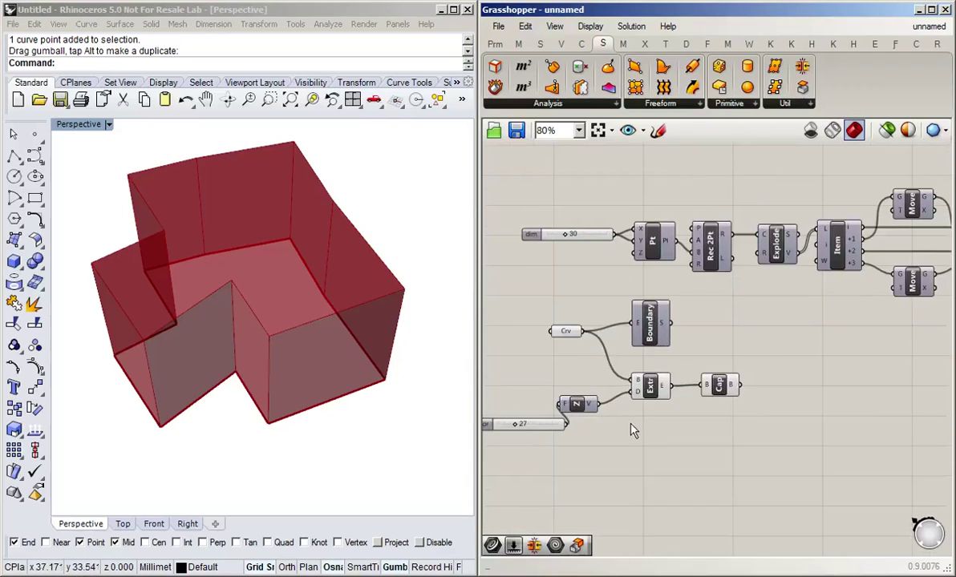
right_click_drag(630, 428, 699, 406)
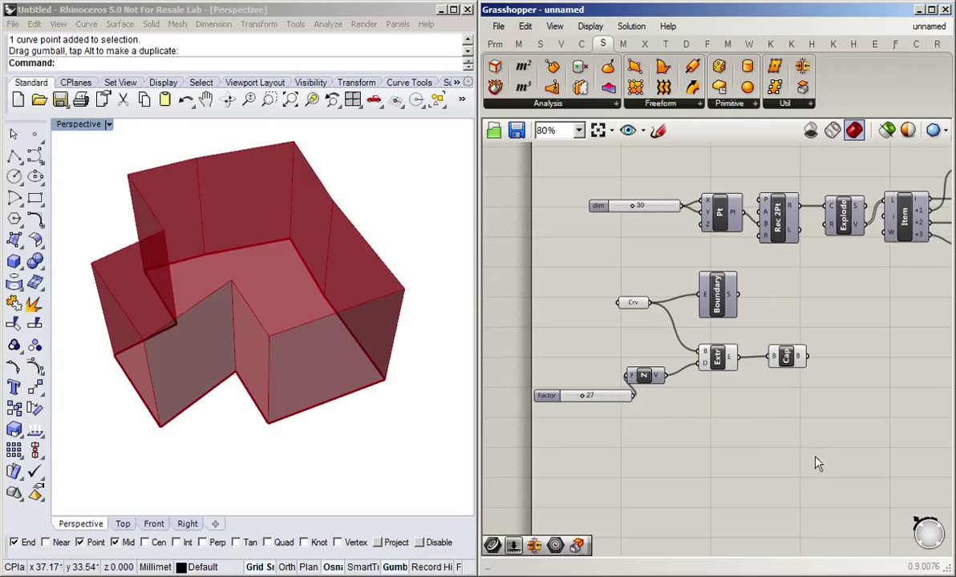
left_click_drag(760, 426, 460, 242)
middle_click(641, 329)
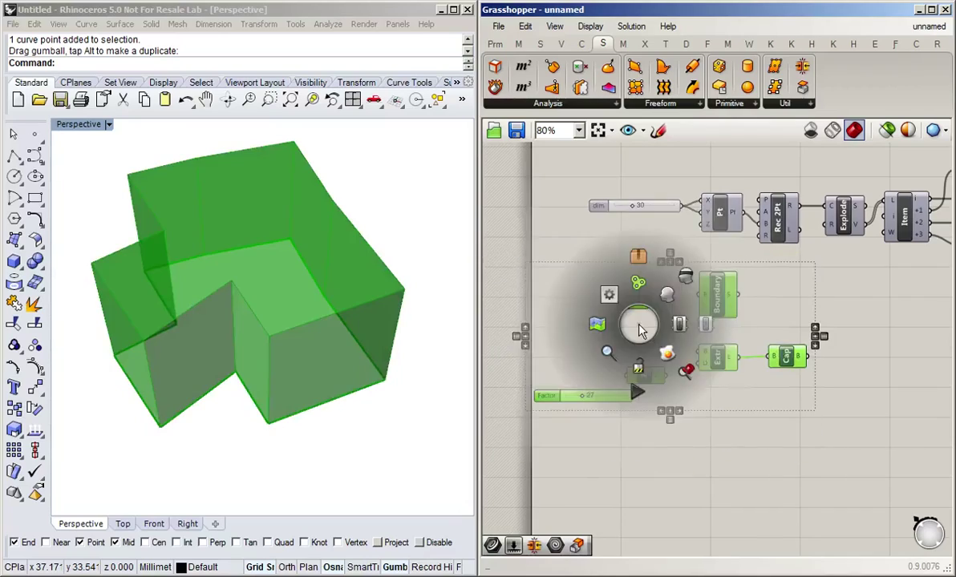
left_click(688, 277)
left_click(715, 437)
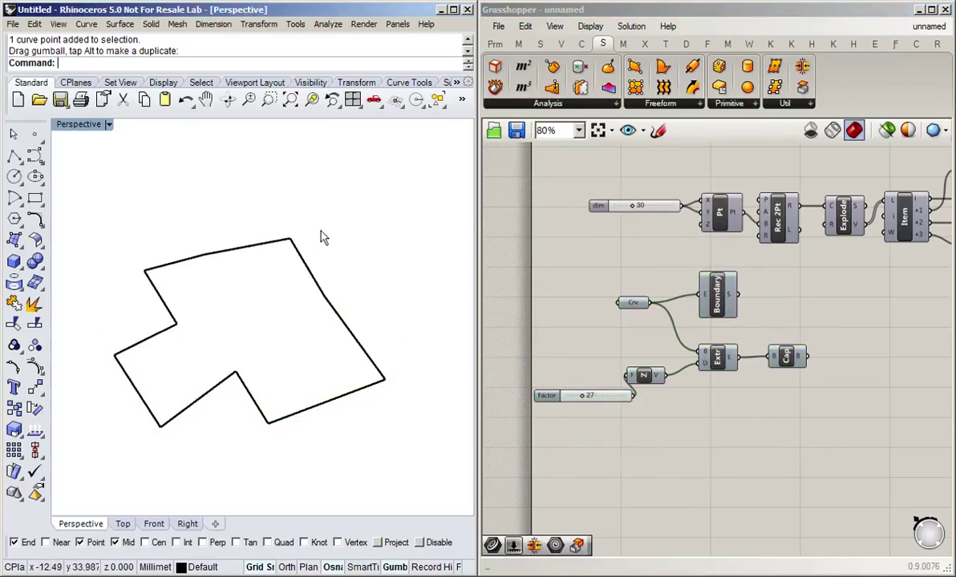
Restore the four-viewport layout and hide the closed outline curve
double_click(76, 125)
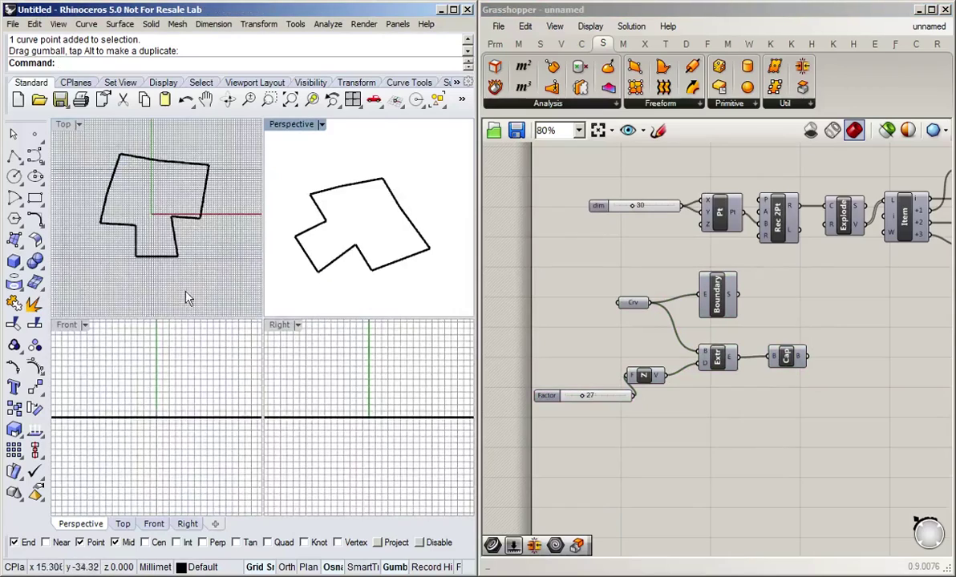
left_click(154, 379)
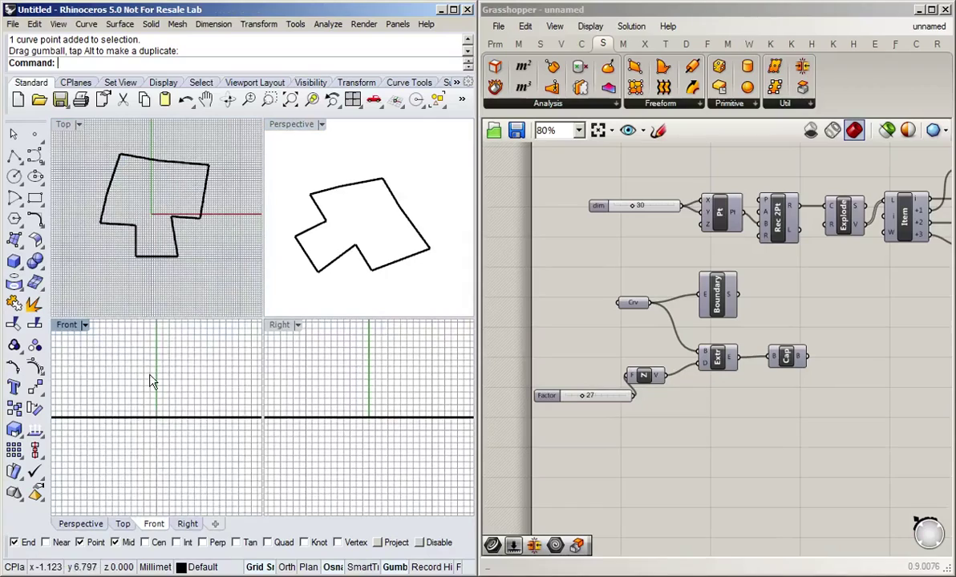
scroll(154, 379, "down", 2)
right_click_drag(160, 375, 152, 427)
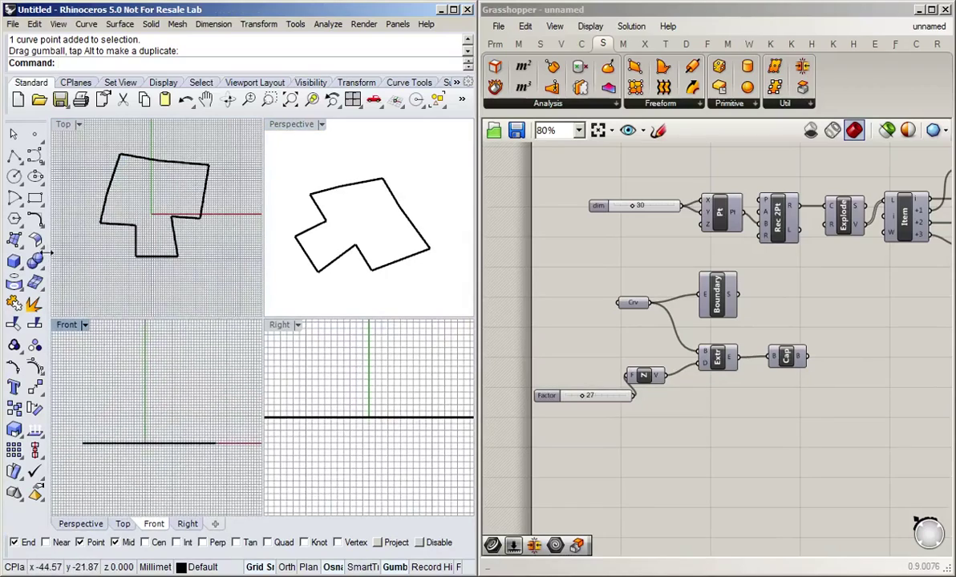
left_click(398, 206)
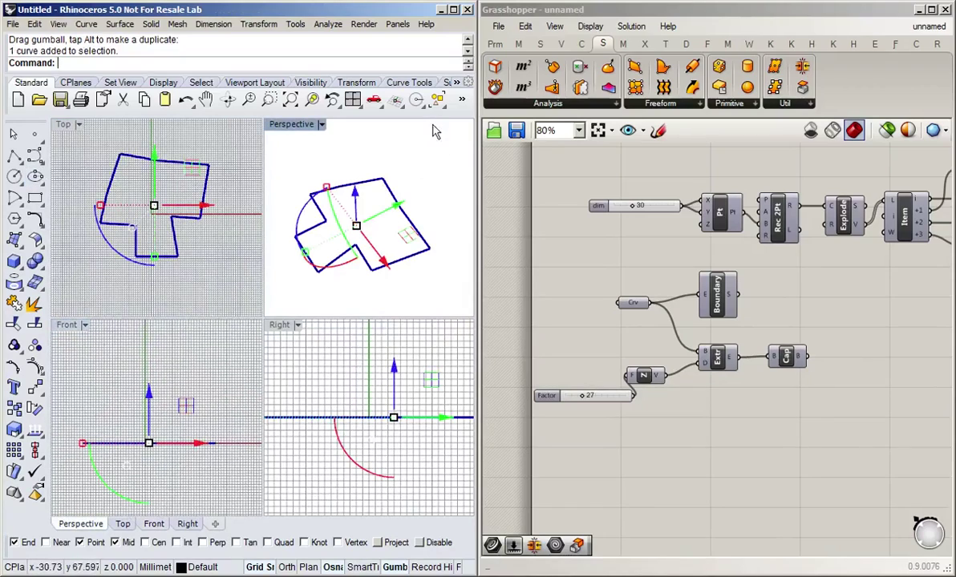
left_click(461, 99)
mouse_move(489, 118)
left_click(549, 122)
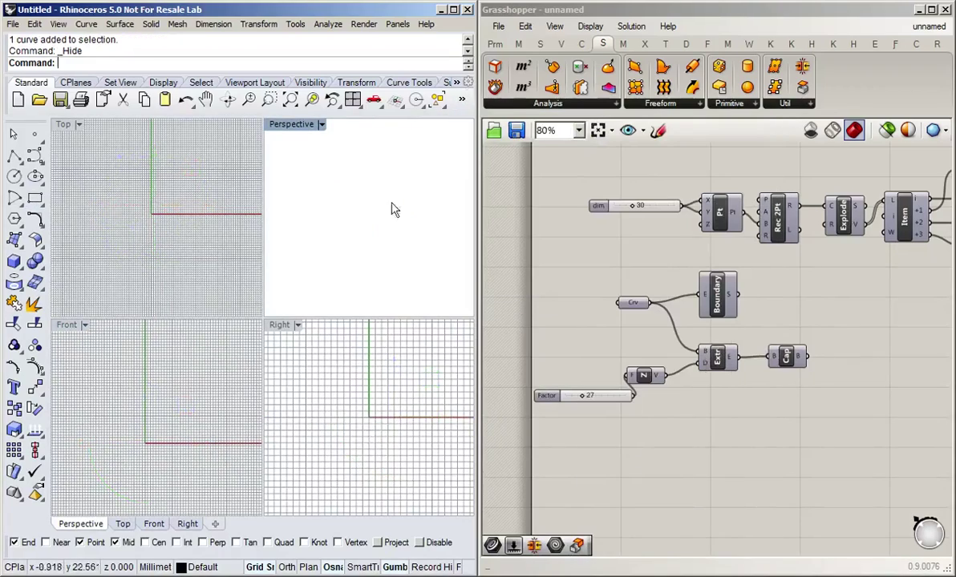
left_click(209, 380)
Draw a five-point control-point wave curve in the Front viewport
left_click(34, 154)
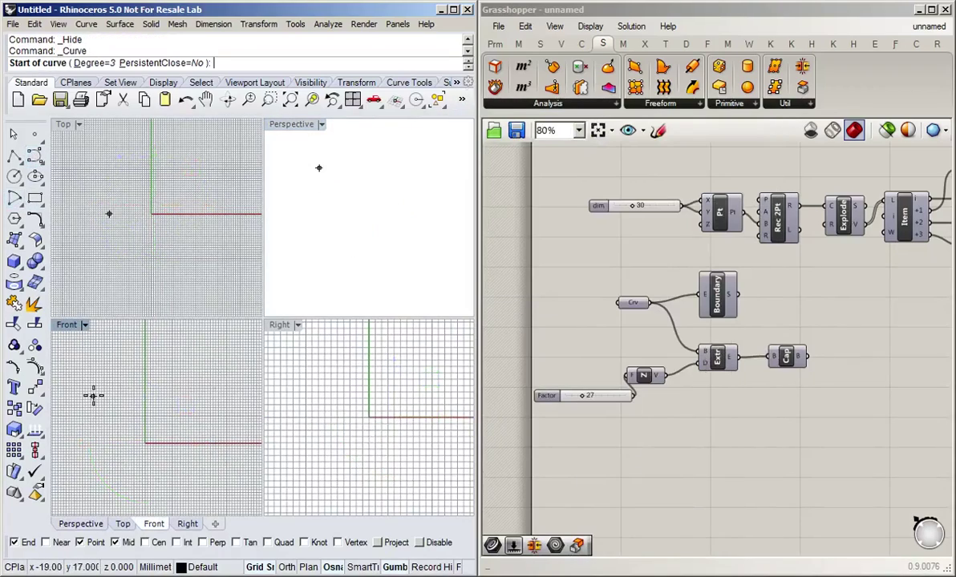
left_click(63, 403)
left_click(99, 359)
left_click(150, 404)
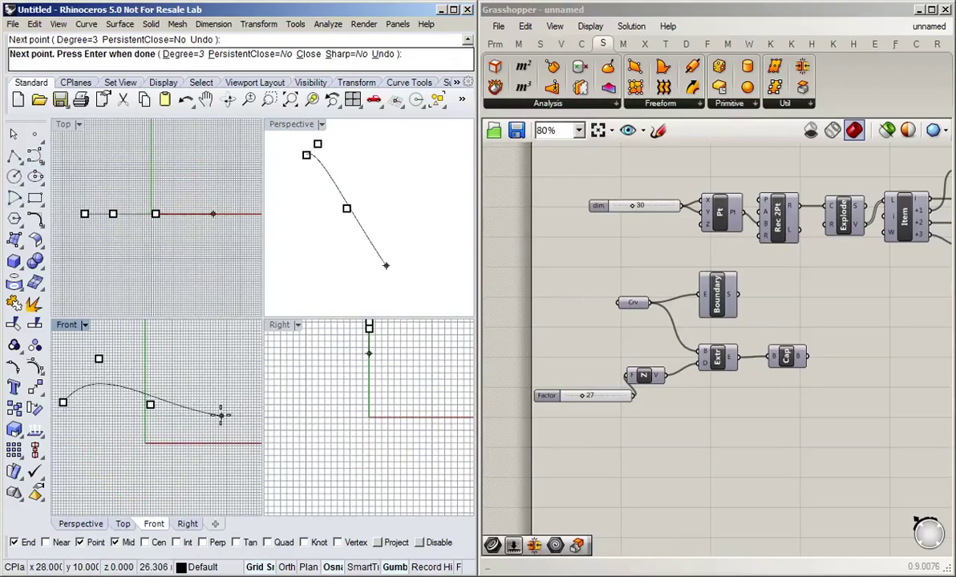
left_click(221, 416)
left_click(251, 384)
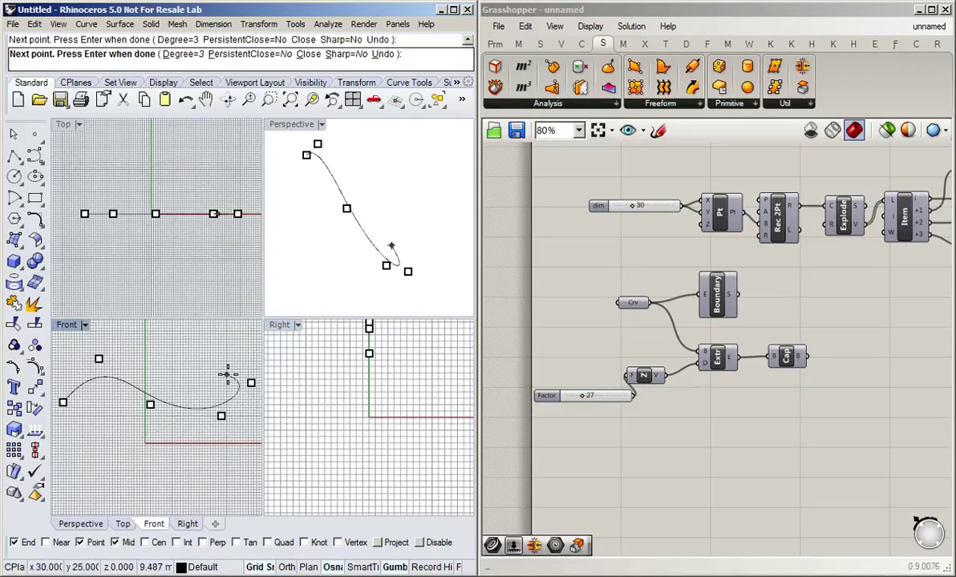
key("Return")
Draw a four-point control-point curve in the Right viewport, crossing the first wave
mouse_move(377, 421)
right_mouse_down()
mouse_move(350, 446)
mouse_move(388, 438)
mouse_move(361, 411)
right_mouse_up()
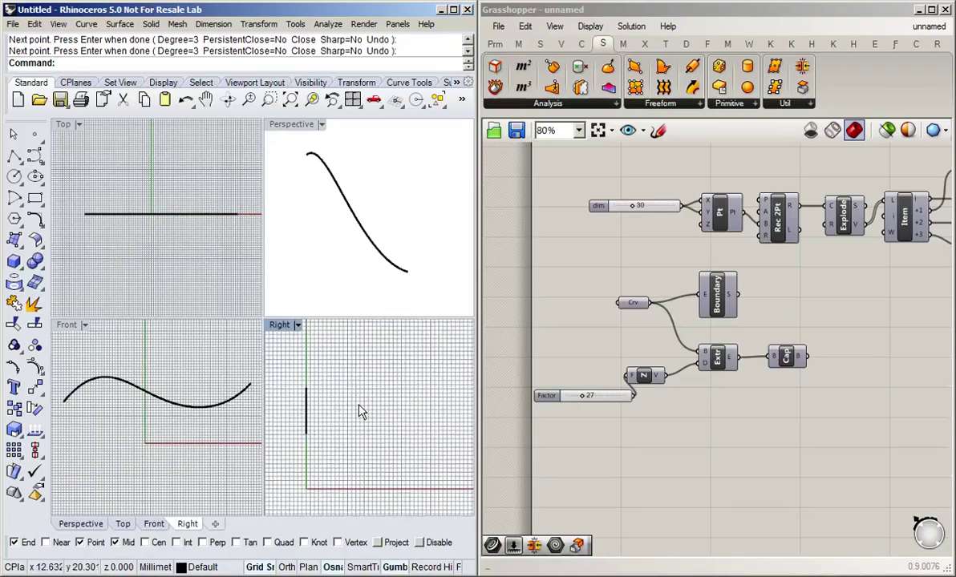
left_click(32, 158)
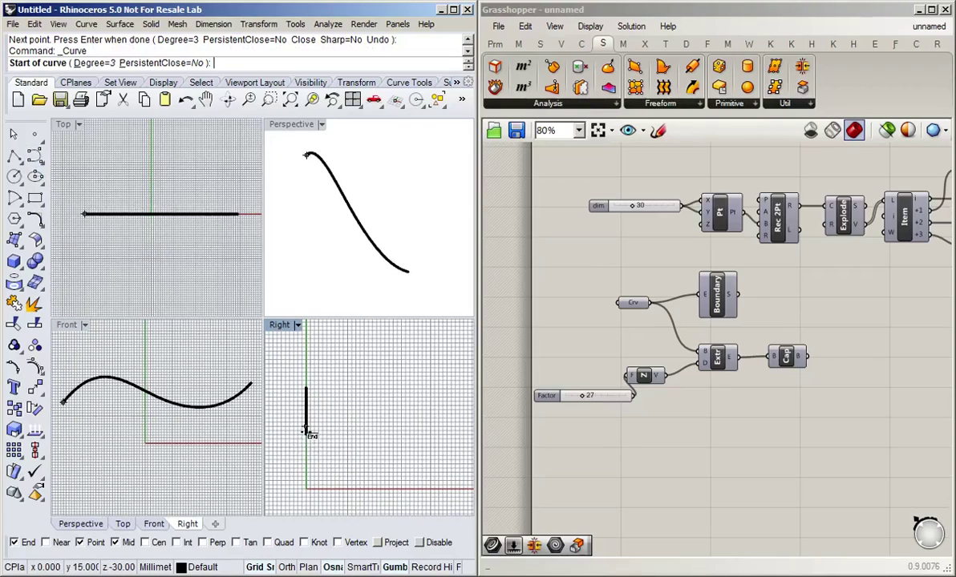
left_click(305, 455)
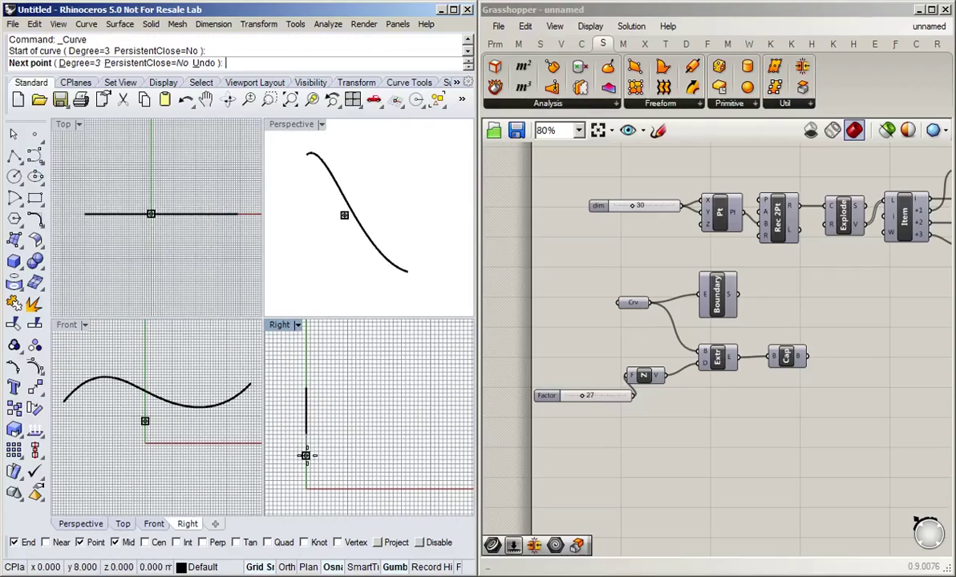
left_click(340, 405)
left_click(380, 455)
left_click(447, 455)
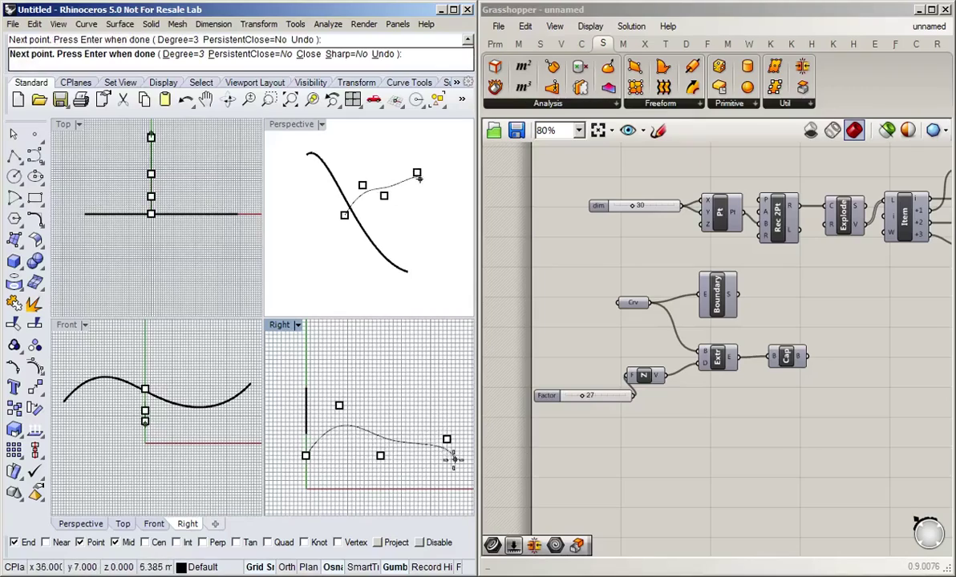
key("Return")
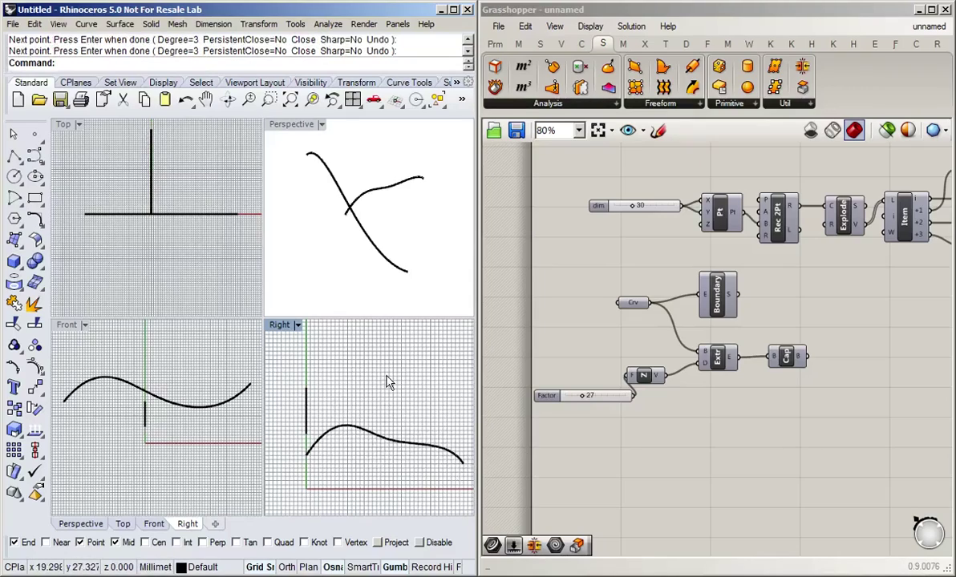
right_click_drag(333, 305, 418, 201)
Move the Right-plane curve with Move so its end snaps onto the Front wave's end
left_click(373, 177)
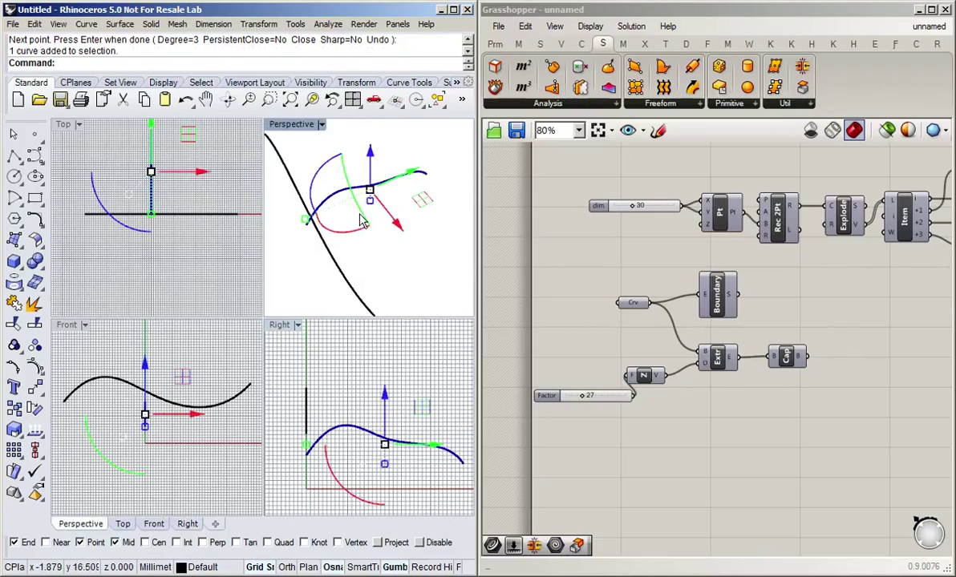
type("Move")
key("Return")
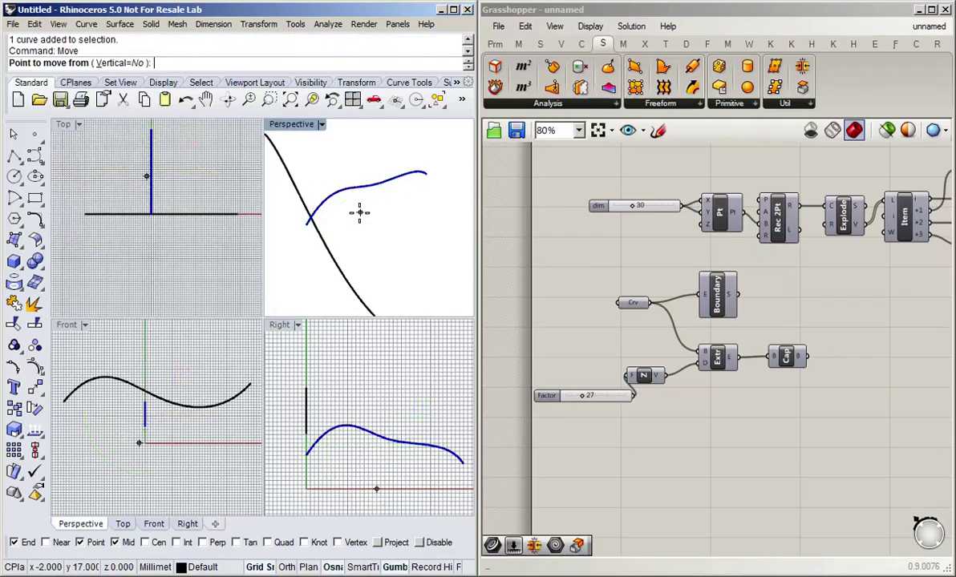
scroll(368, 212, "down", 2)
left_click(352, 210)
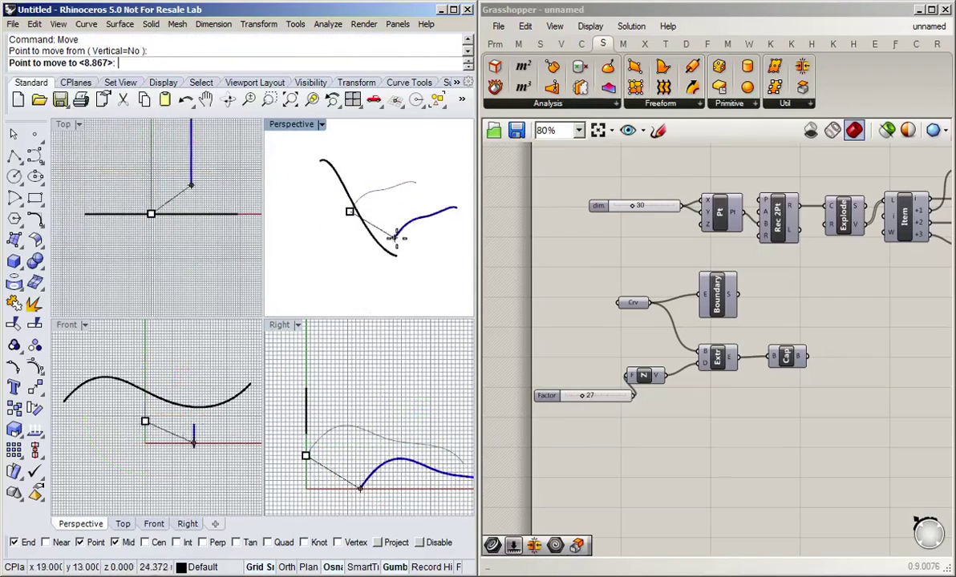
left_click(397, 256)
key("Escape")
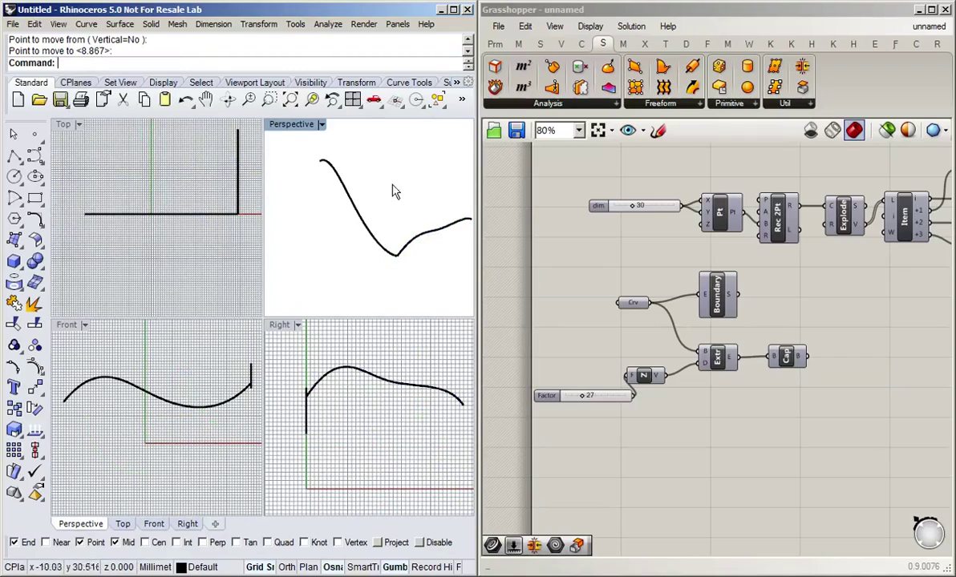
double_click(292, 128)
right_click_drag(358, 271, 258, 354)
right_click_drag(809, 434, 658, 205)
Place a Sum Surface component from the Freeform panel on the canvas
left_click(676, 103)
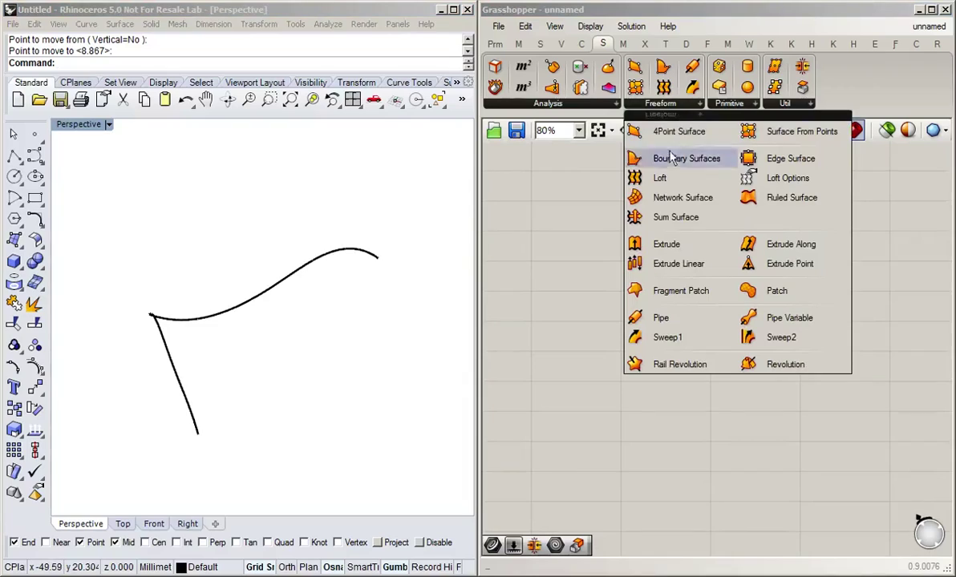
left_click_drag(668, 157, 695, 289)
left_click(652, 275)
scroll(653, 275, "up", 5)
left_click(776, 322)
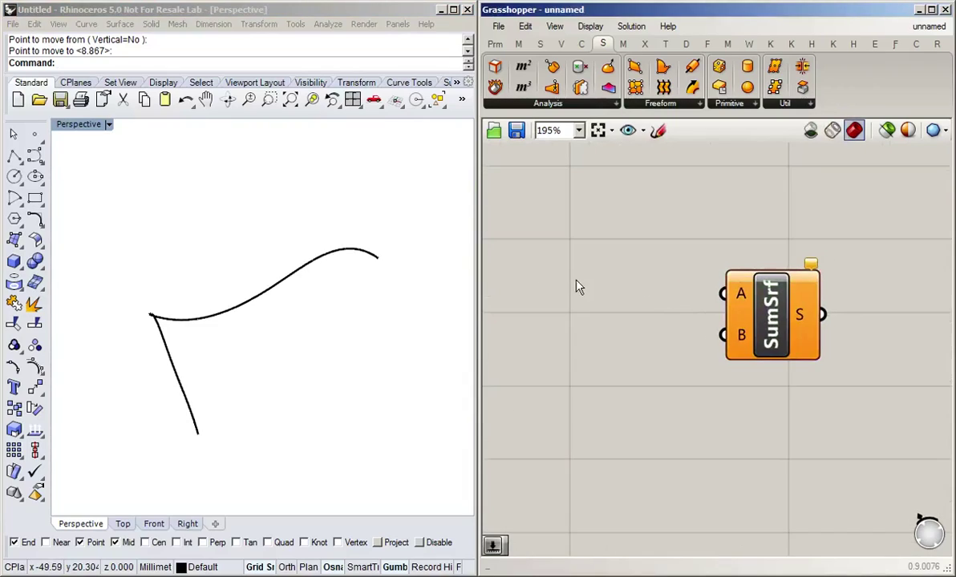
Add a Curve parameter by searching 'cur' and duplicate it below
double_click(575, 280)
type("cur")
left_click(539, 203)
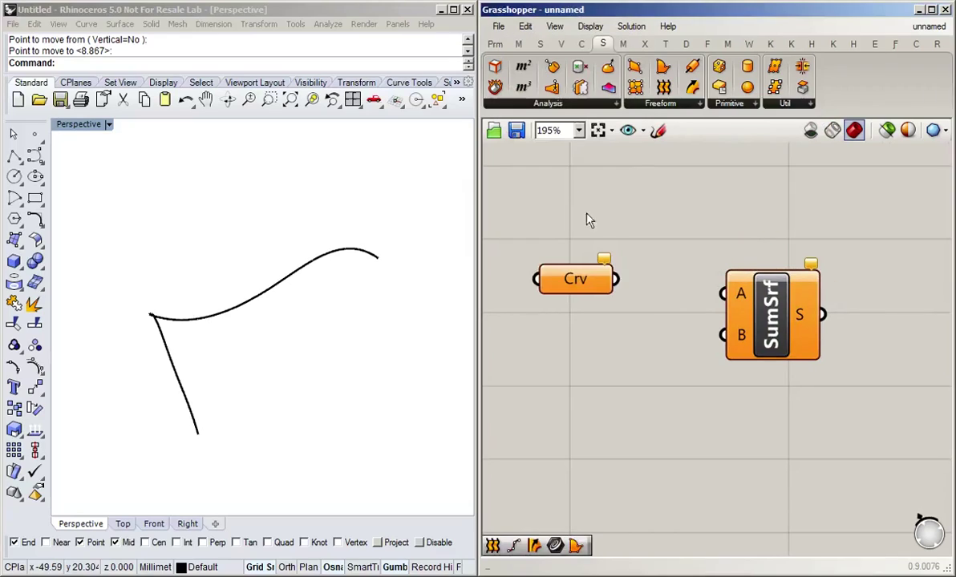
left_click(590, 282)
left_click_drag(590, 282, 595, 340, "alt")
left_click(553, 305)
Set one curve on each Curve parameter and wire the bottom one to Sum Surface input B
left_click(572, 273)
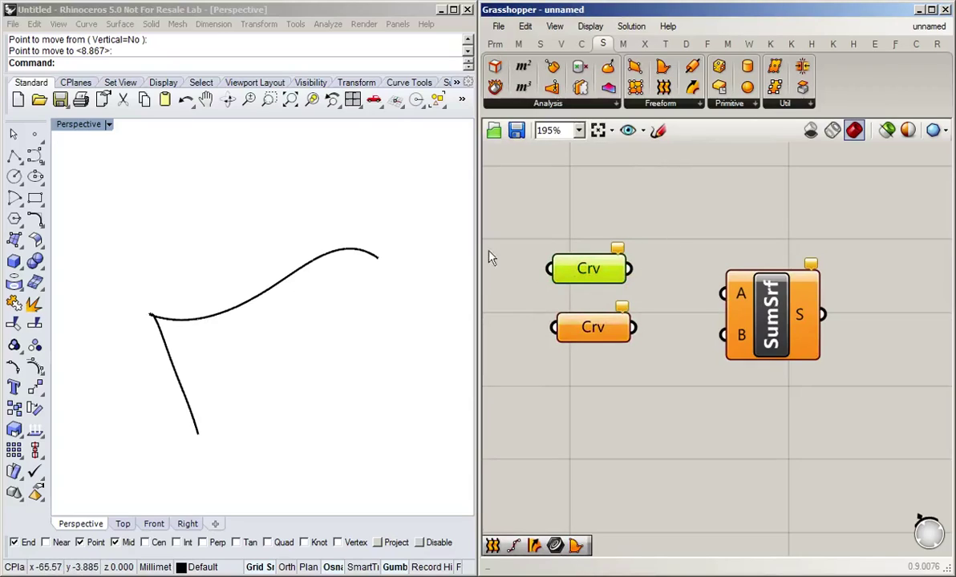
right_click(562, 260)
left_click(621, 409)
left_click(319, 255)
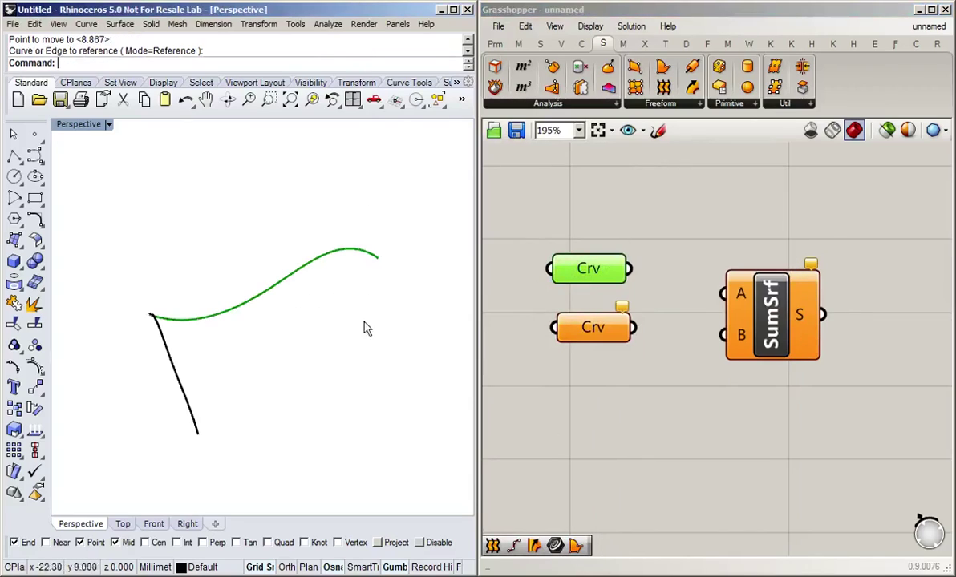
left_click(542, 353)
right_click(568, 319)
left_click(644, 408)
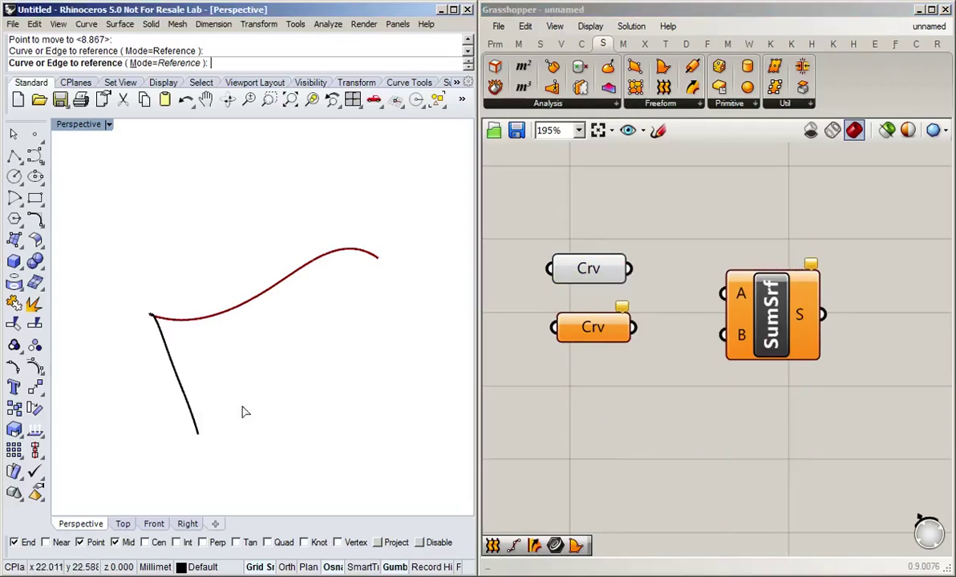
left_click(197, 425)
right_click_drag(247, 451, 646, 392)
left_click(651, 333)
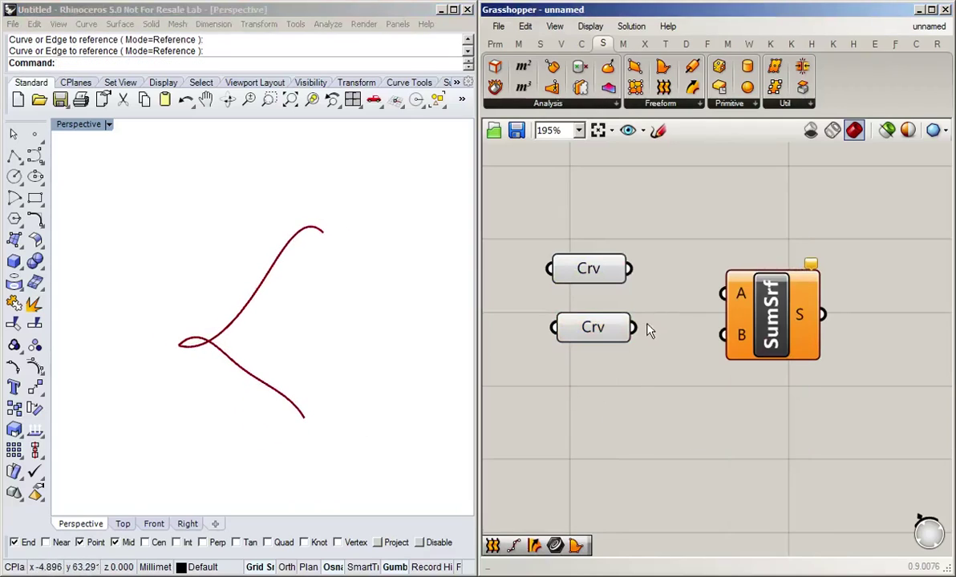
left_click_drag(633, 328, 731, 353)
Connect the top curve to Sum Surface input A and inspect the resulting wavy surface
left_click_drag(633, 270, 714, 297)
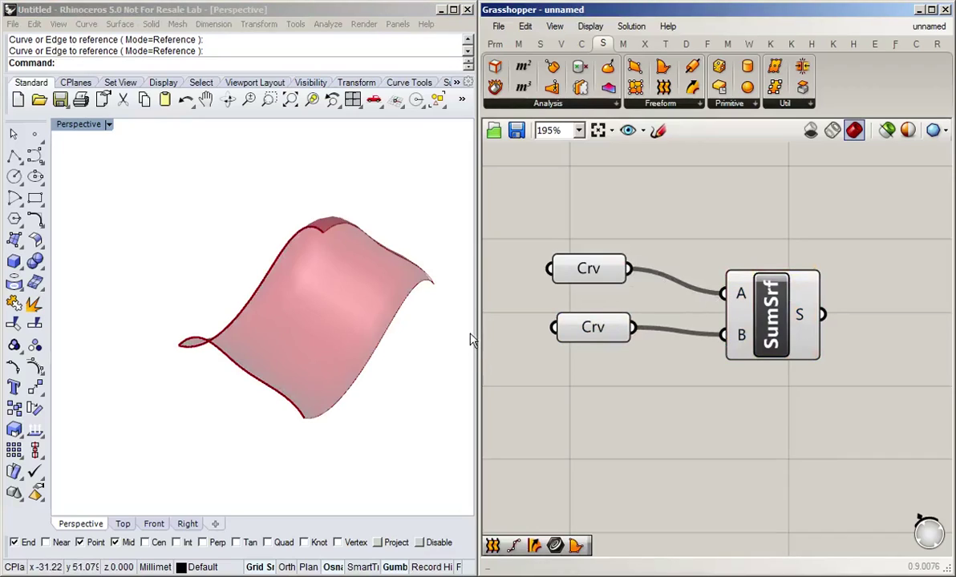
right_click_drag(469, 336, 349, 327)
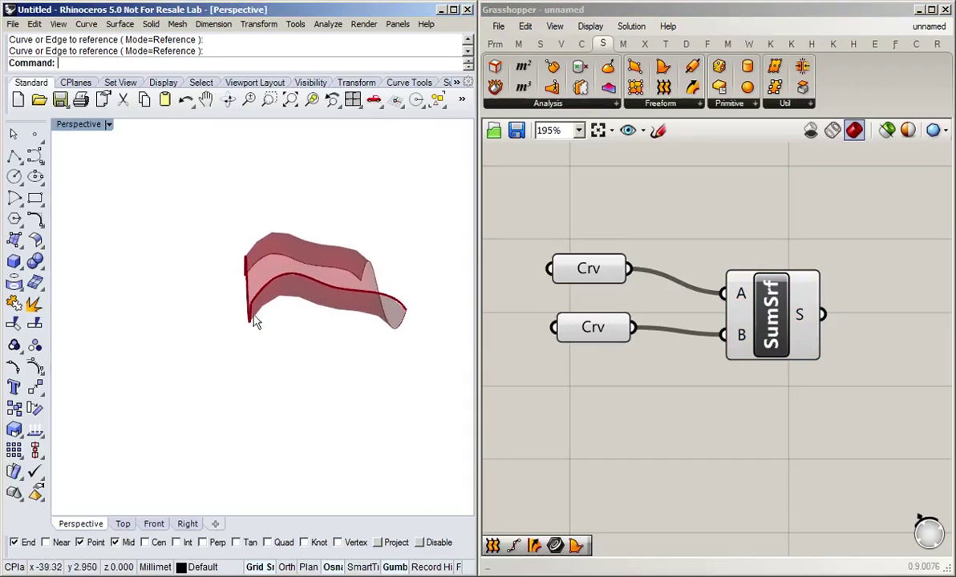
right_click_drag(261, 317, 455, 294)
right_click_drag(194, 272, 233, 373)
Move the Sum Surface component up-left on the canvas
left_click_drag(742, 321, 723, 271)
left_click(704, 218)
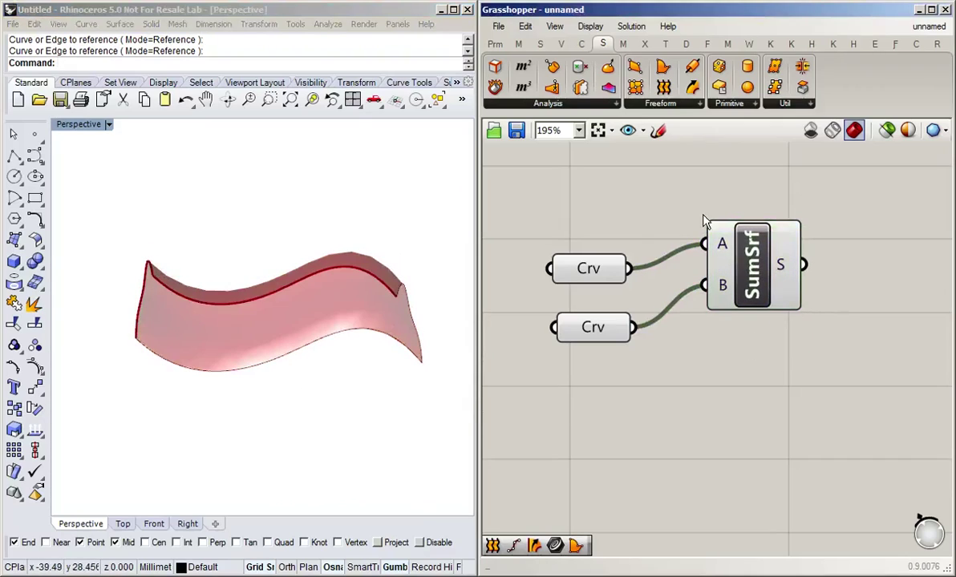
left_click(685, 107)
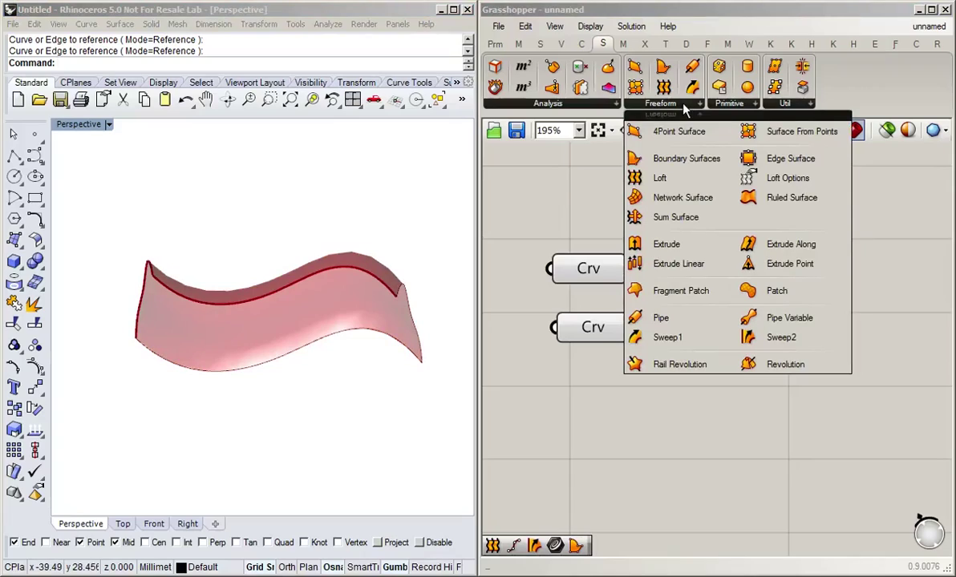
Add an Edge Surface component, inspect the sum surface, then window-select all components
left_click_drag(784, 158, 757, 422)
left_click(742, 352)
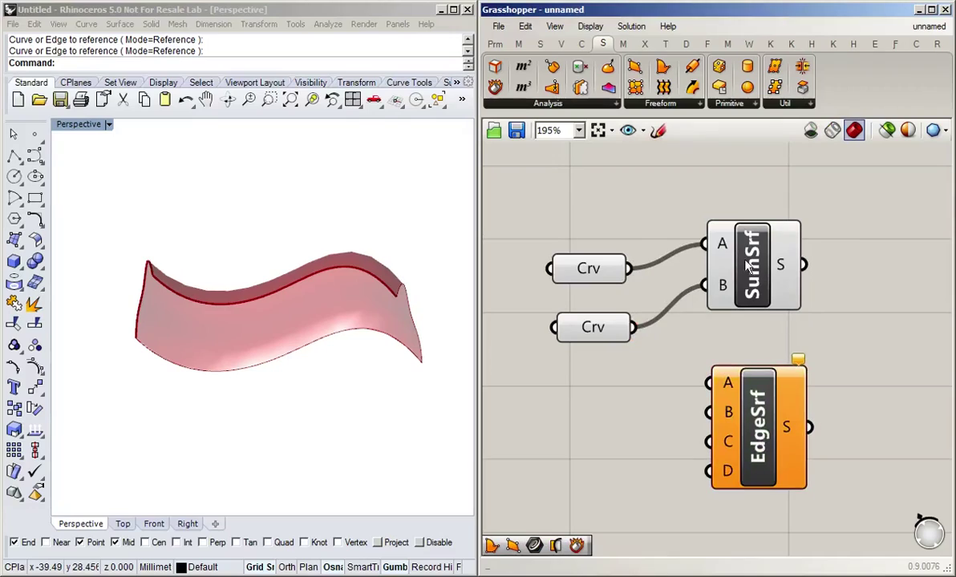
right_click_drag(374, 400, 273, 256)
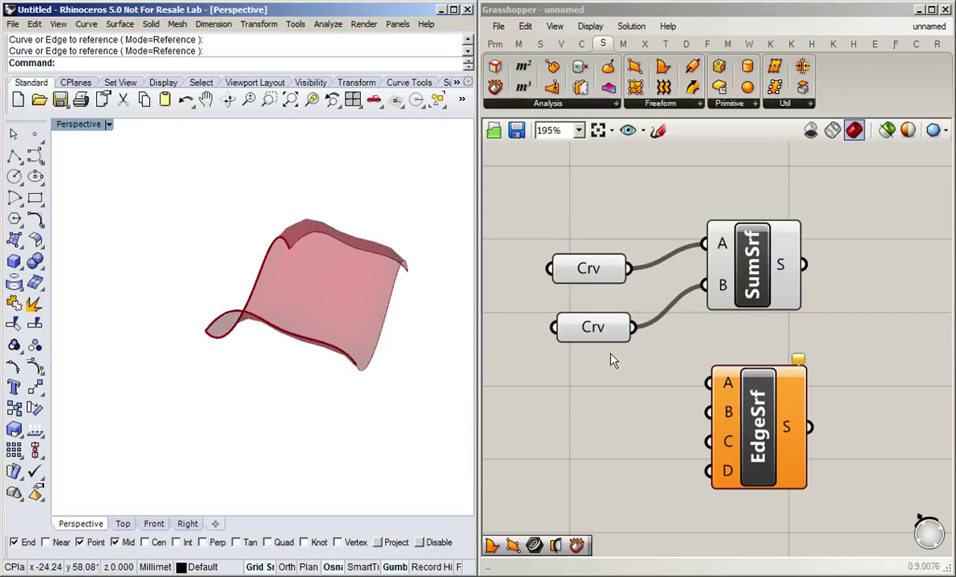
left_click(653, 447)
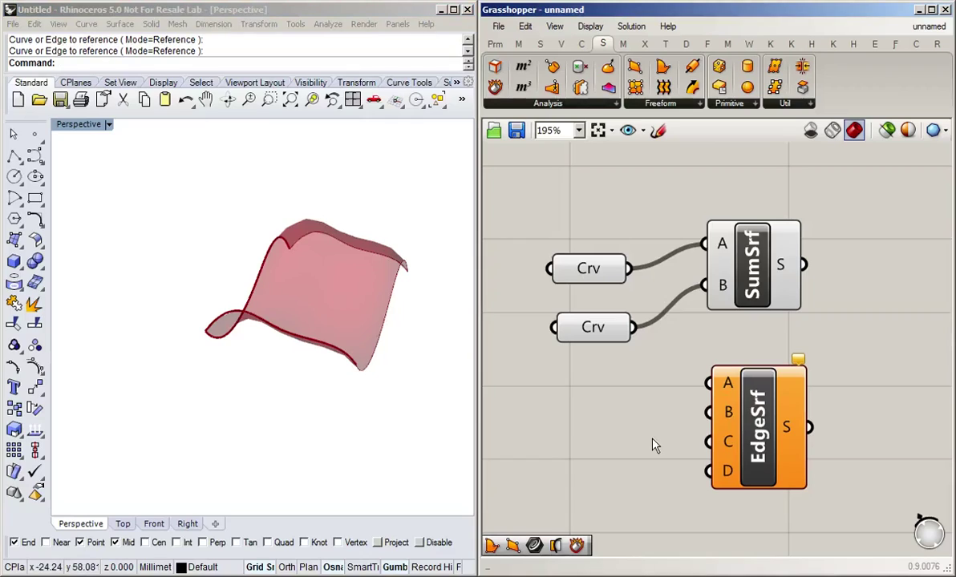
mouse_move(374, 389)
right_mouse_down()
mouse_move(369, 405)
mouse_move(232, 375)
mouse_move(222, 362)
mouse_move(139, 362)
mouse_move(194, 346)
mouse_move(427, 366)
mouse_move(205, 355)
mouse_move(363, 354)
right_mouse_up()
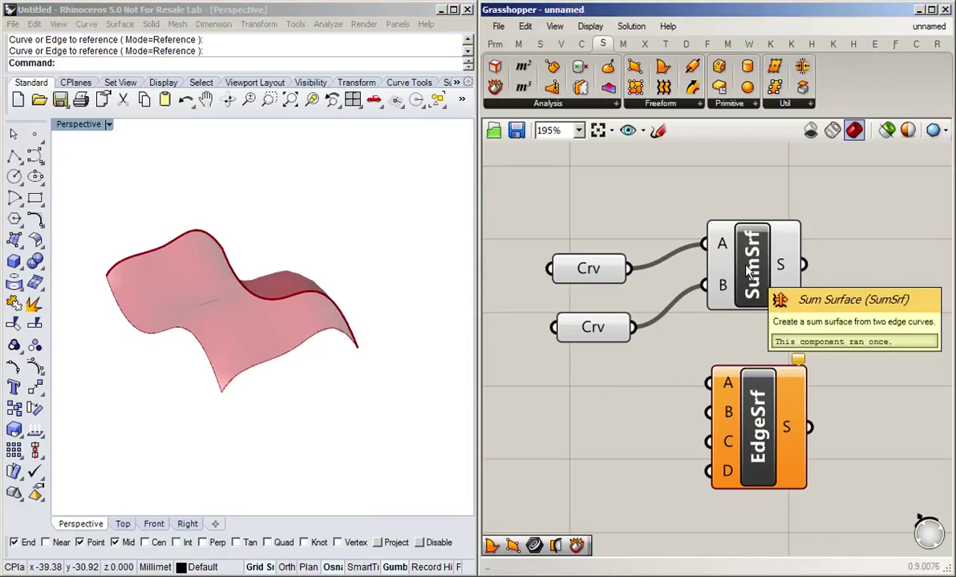
left_click_drag(863, 193, 544, 464)
Delete the selected Grasshopper components and the two wavy curves in Rhino
key("Delete")
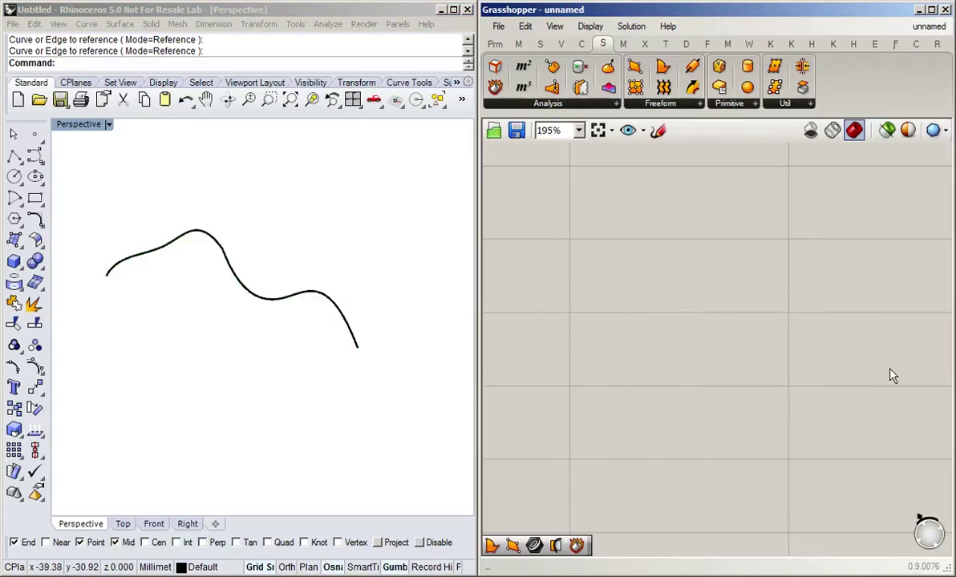
left_click(260, 199)
left_click_drag(101, 275, 107, 278)
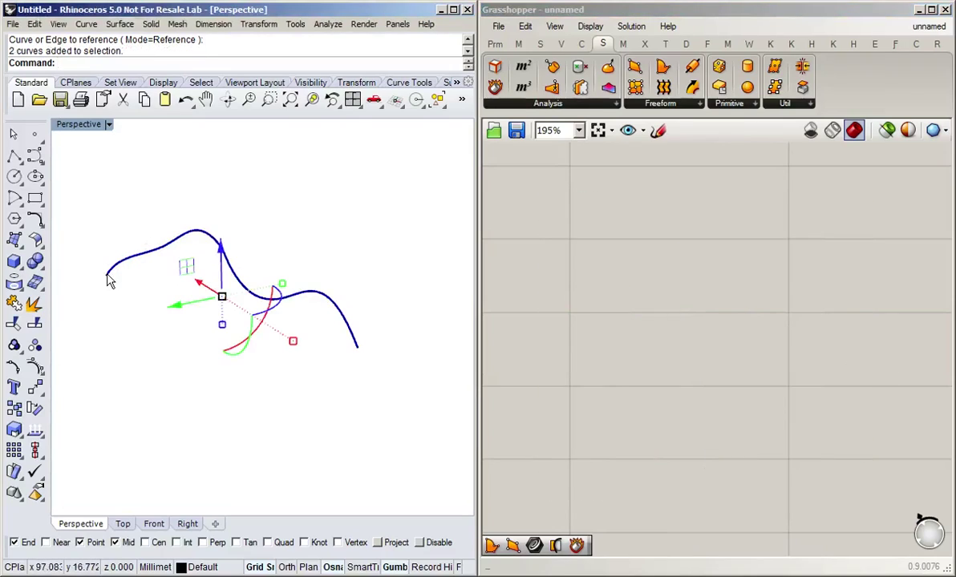
key("Delete")
Show the hidden closed polyline again and zoom in on it
left_click(461, 99)
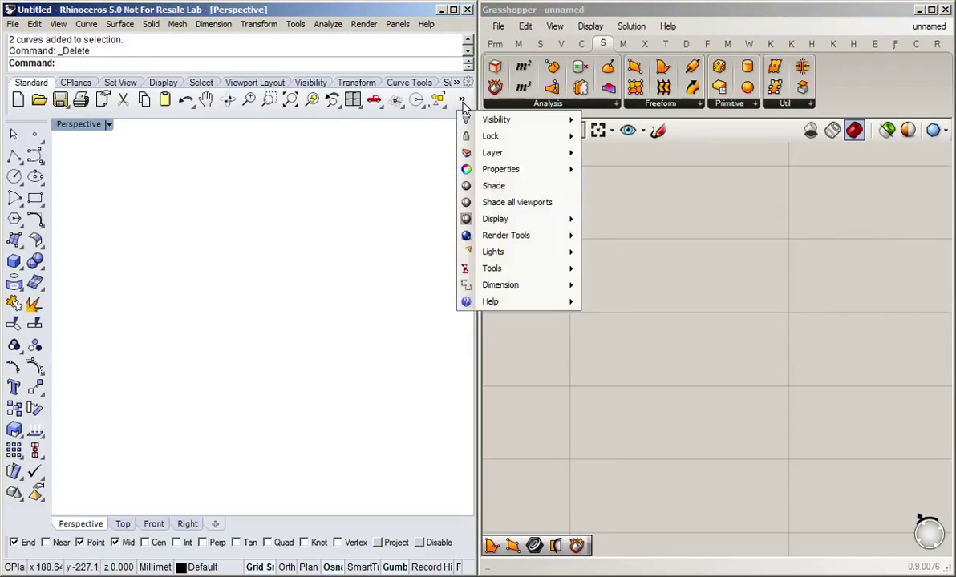
mouse_move(510, 121)
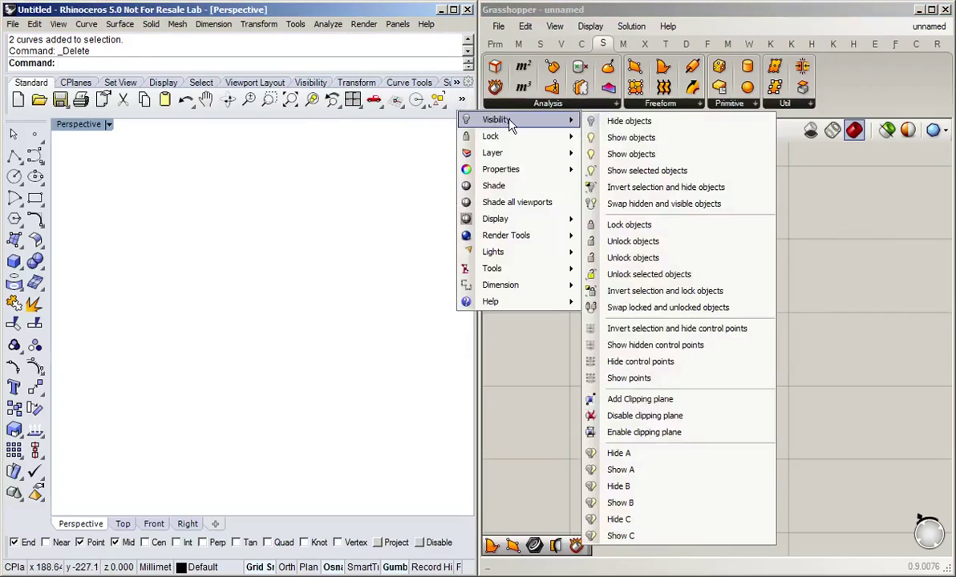
left_click(647, 137)
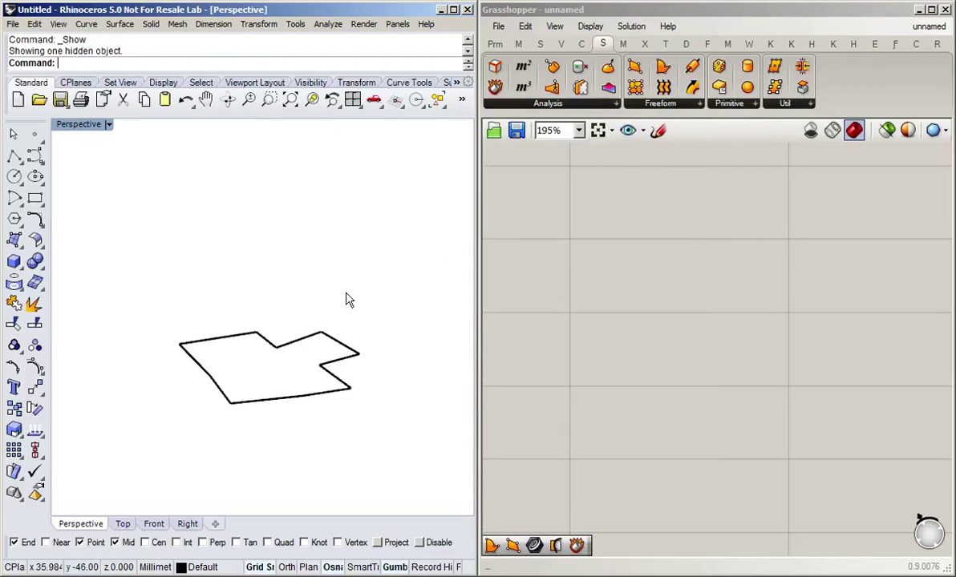
right_click_drag(314, 302, 330, 298)
scroll(305, 342, "up", 3)
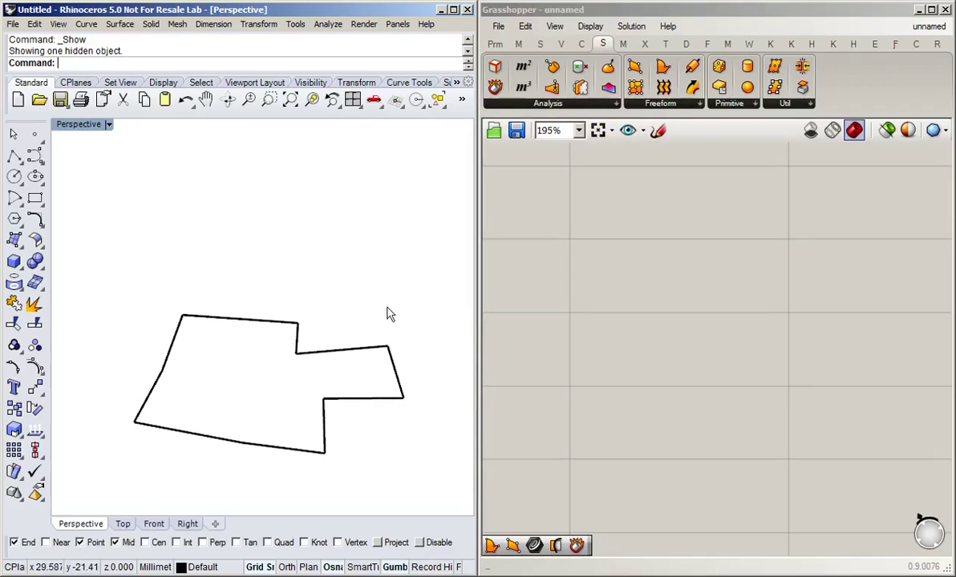
Turn on the polyline's control points and raise three of them upward
left_click(378, 348)
left_click(35, 368)
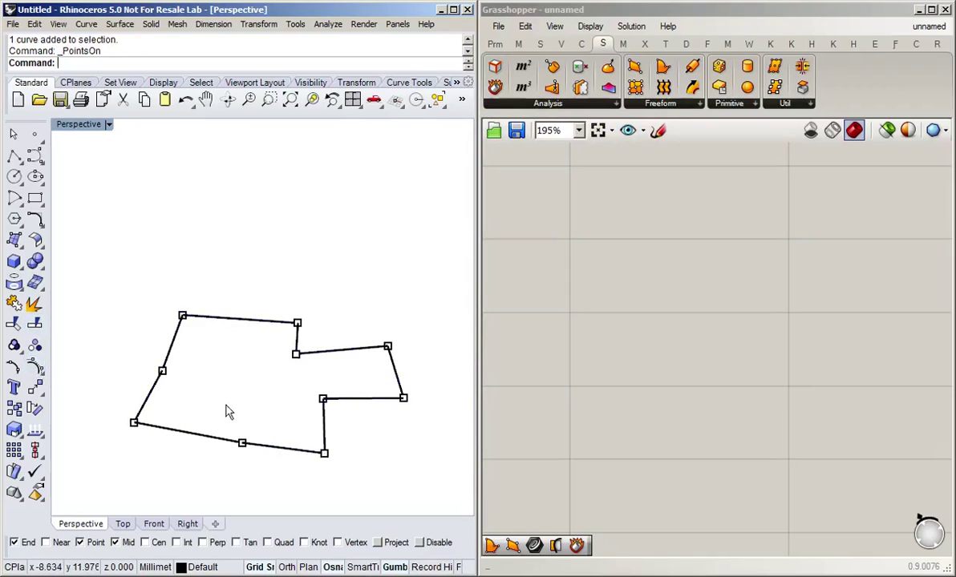
right_click_drag(226, 411, 294, 404)
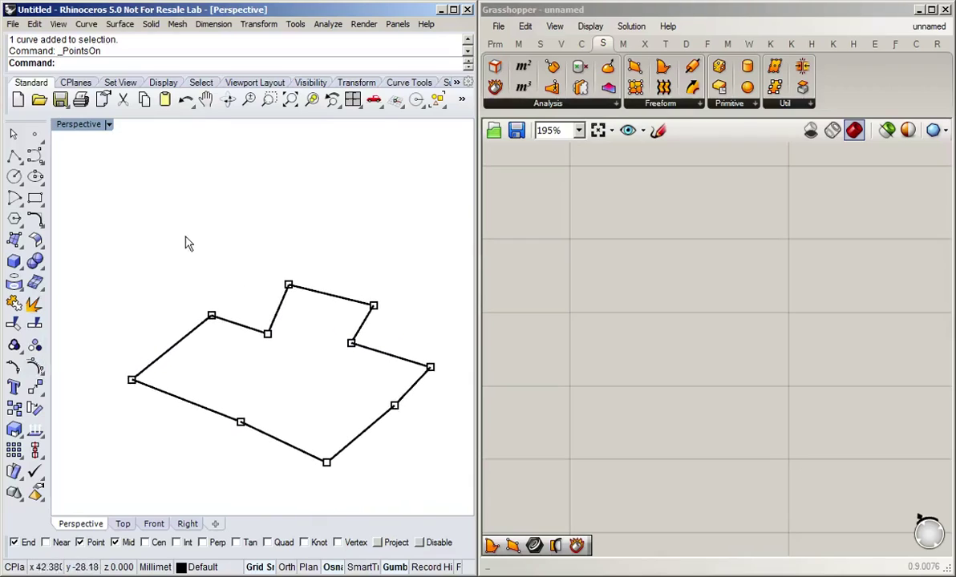
left_click_drag(186, 243, 316, 356)
left_click_drag(256, 264, 367, 228)
left_click(367, 229)
Lift several more control points upward so the outline becomes non-planar
right_click_drag(367, 228, 399, 364)
left_click_drag(433, 401, 433, 401)
left_click_drag(417, 320, 418, 288)
right_click_drag(418, 289, 324, 326)
left_click(323, 325)
left_click_drag(324, 288, 324, 275)
right_click_drag(330, 374, 380, 420)
left_click(380, 420)
left_click(356, 355)
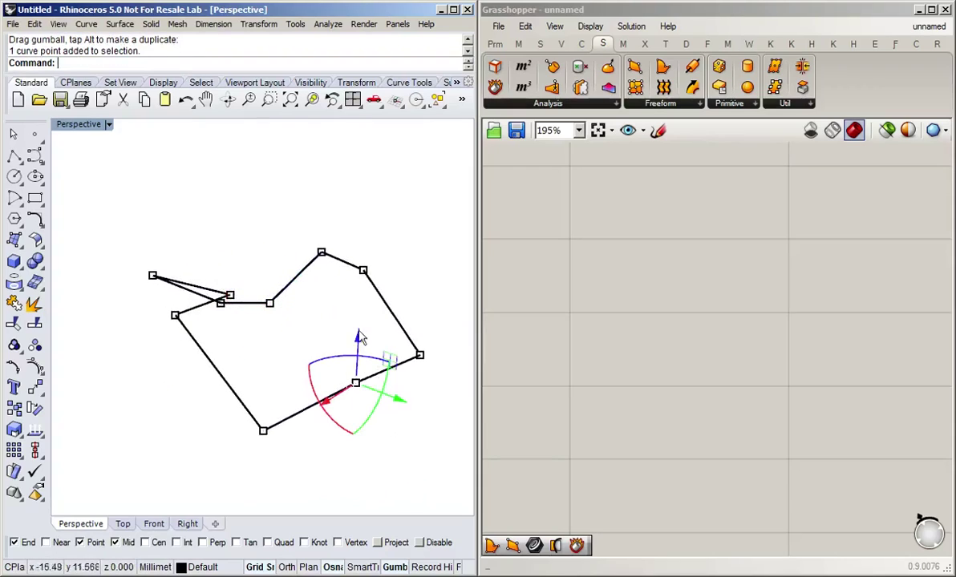
left_click_drag(358, 330, 348, 283)
right_click_drag(348, 283, 403, 282)
left_click(403, 281)
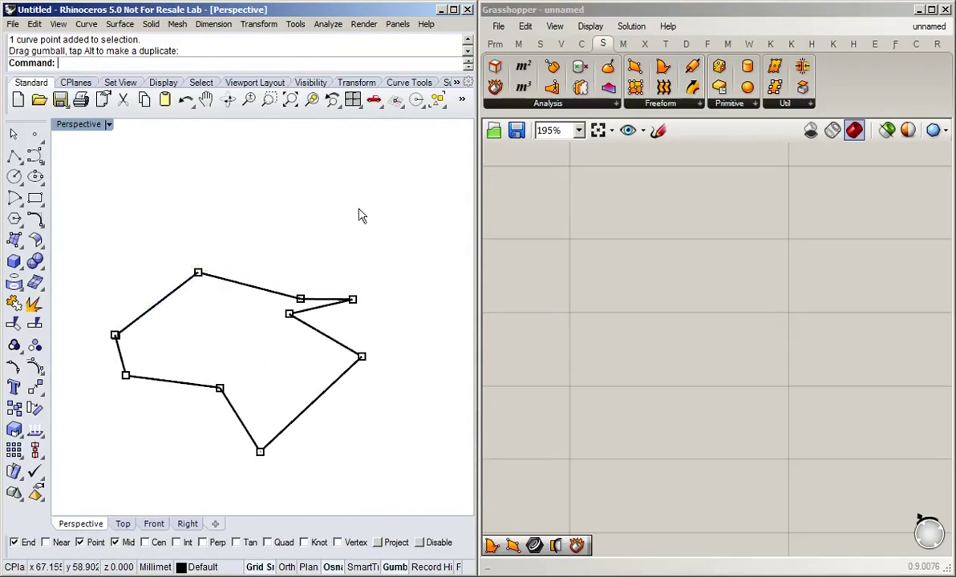
Add a Curve parameter via search 'cur' and set it to reference the lifted polyline
double_click(600, 277)
type("cur")
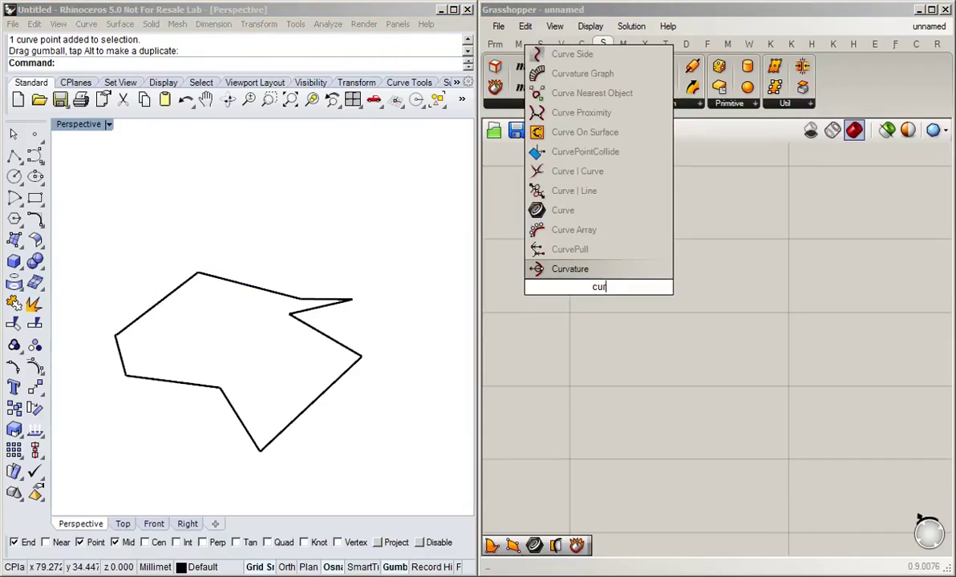
left_click(554, 196)
left_click_drag(603, 286, 614, 275)
right_click(579, 276)
left_click(672, 445)
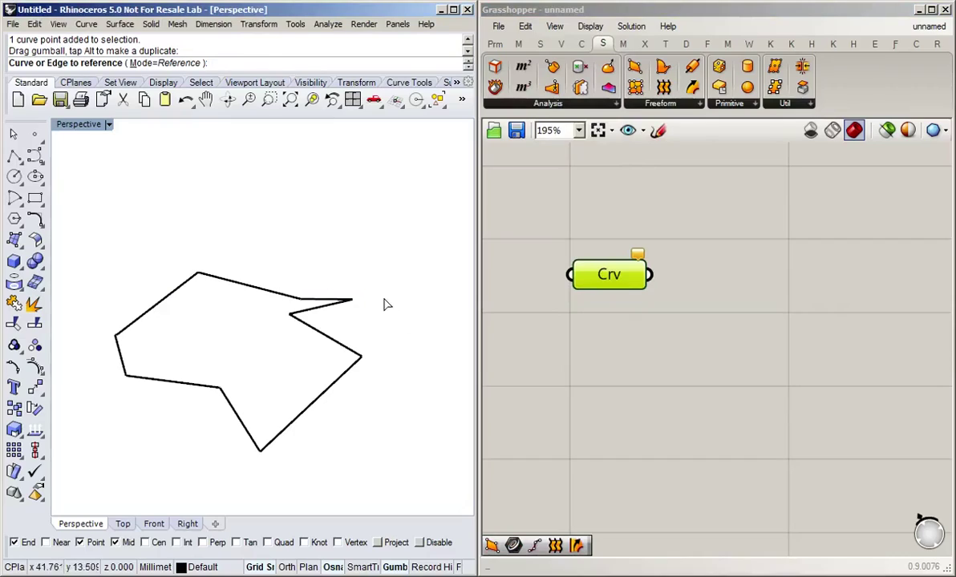
left_click(318, 333)
left_click(626, 388)
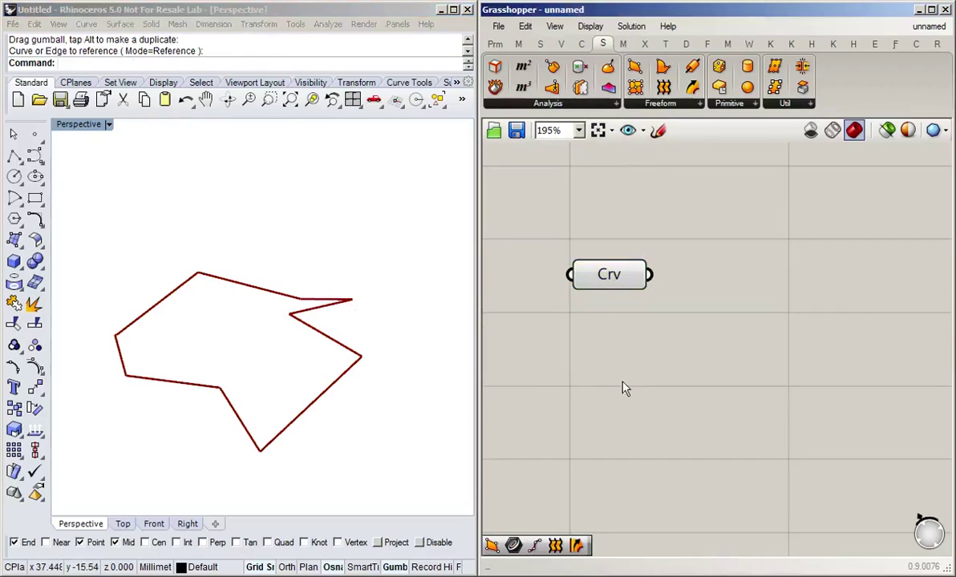
left_click(678, 104)
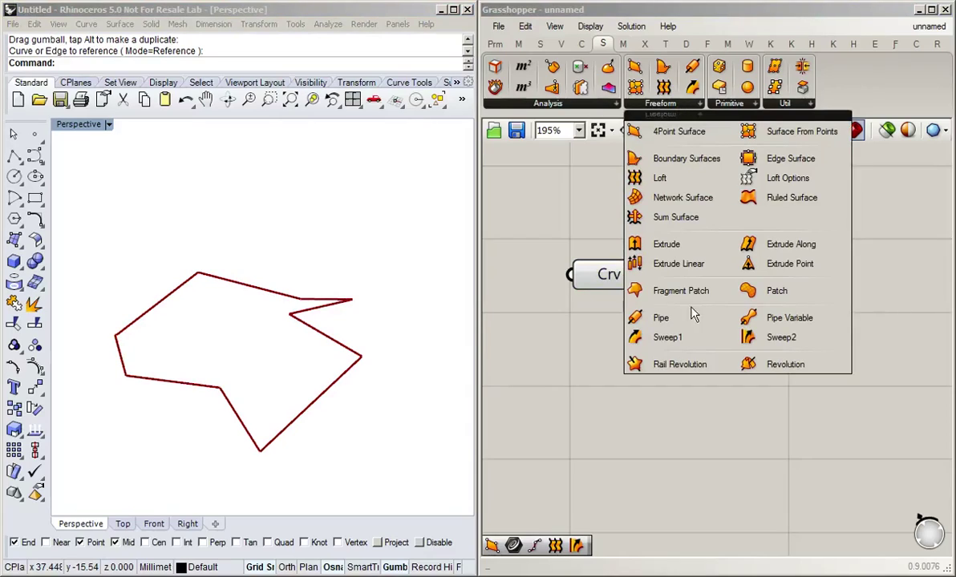
Add a Fragment Patch component and feed the Curve parameter into its B input
left_click_drag(641, 290, 763, 290)
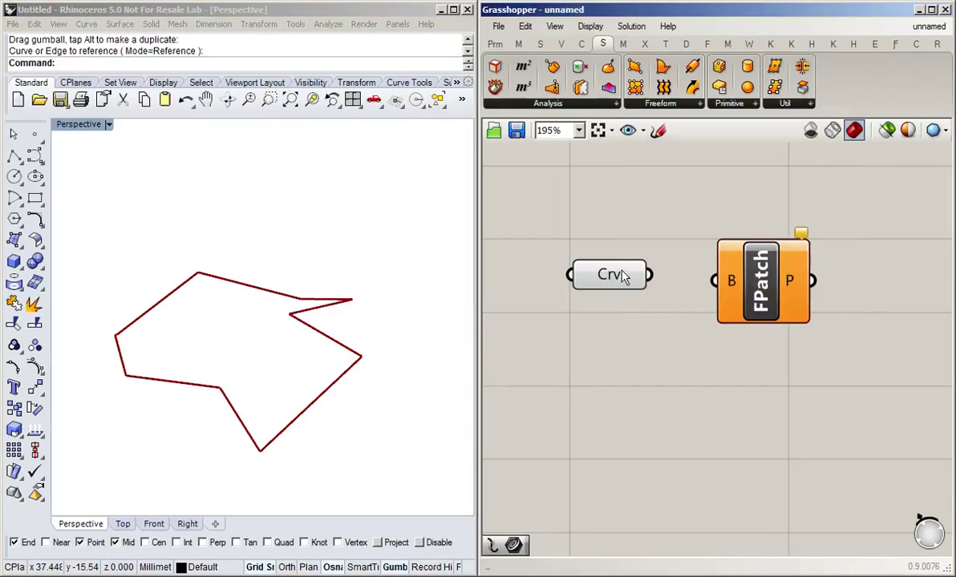
left_click_drag(624, 277, 594, 283)
left_click(636, 292)
left_click_drag(651, 290, 712, 289)
Inspect the faceted patch, then move the Crv and FPatch components upward
right_click_drag(235, 440, 312, 365)
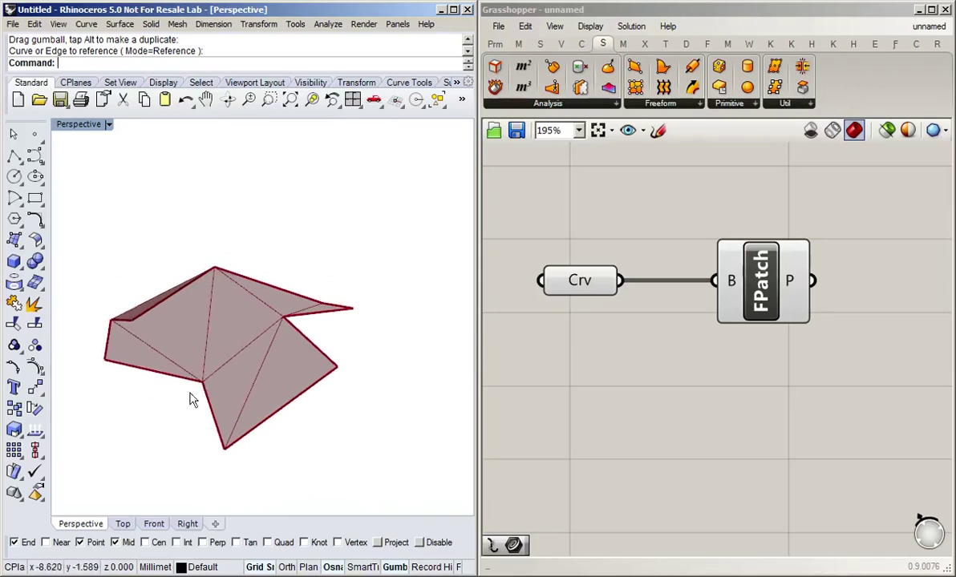
right_click_drag(204, 403, 288, 417)
left_click(592, 408)
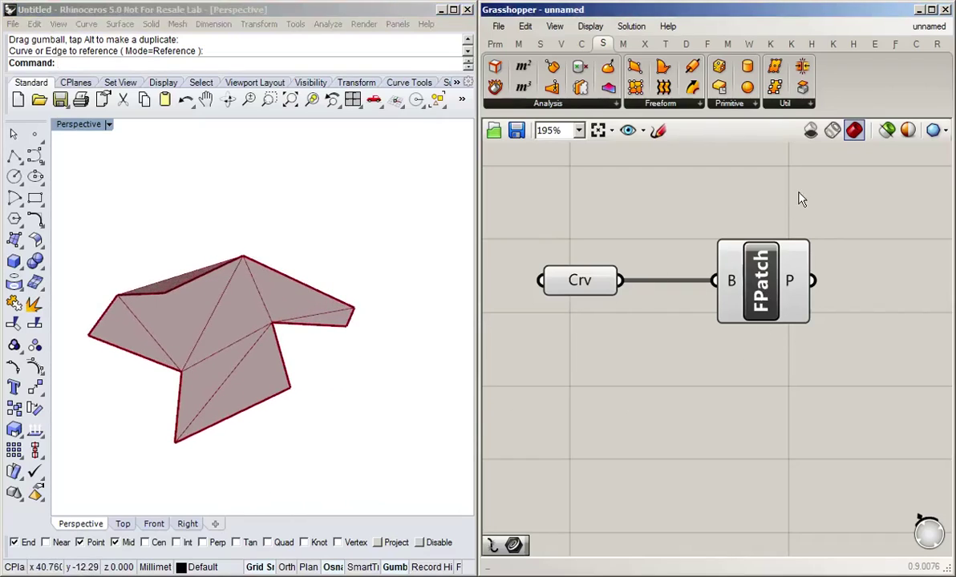
left_click_drag(799, 203, 531, 302)
left_click_drag(601, 279, 602, 235)
left_click(695, 337)
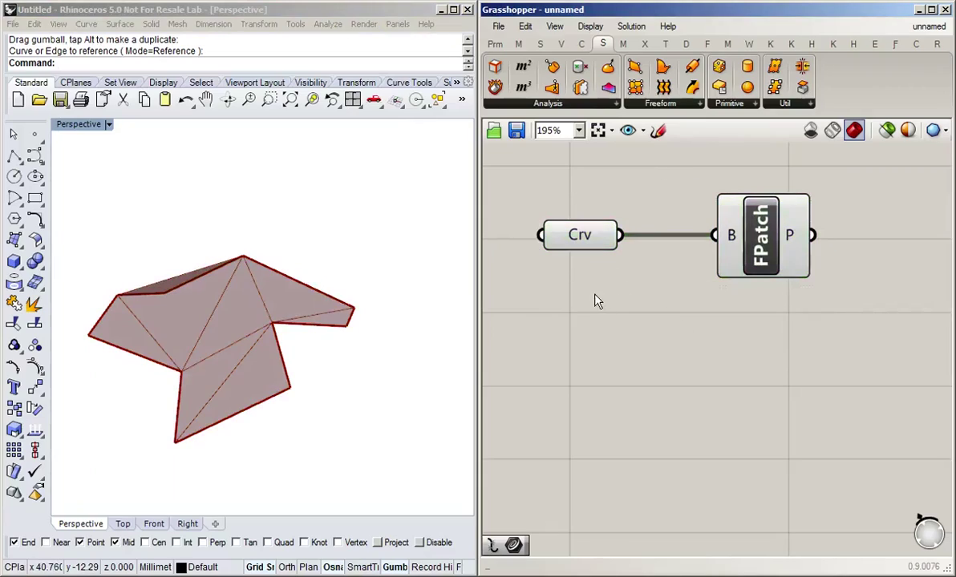
Add a Control Points component via 'cont po' search and wire the polyline into its C input
double_click(685, 361)
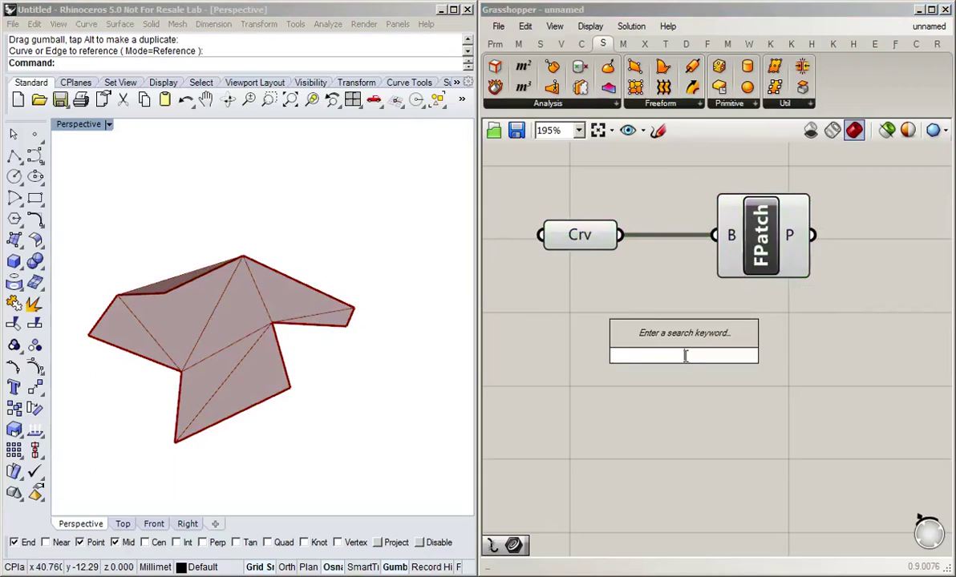
type("con")
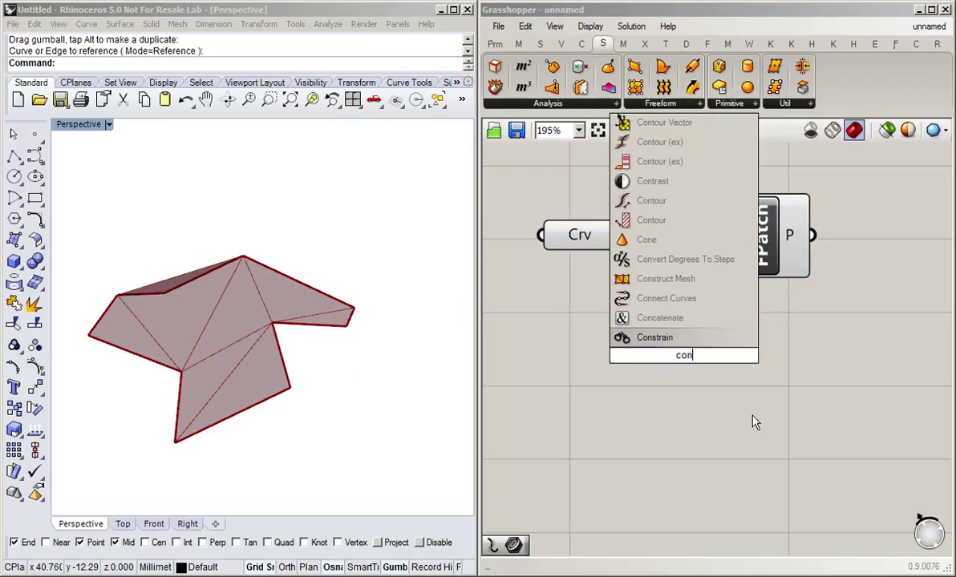
type("t po")
left_click(696, 319)
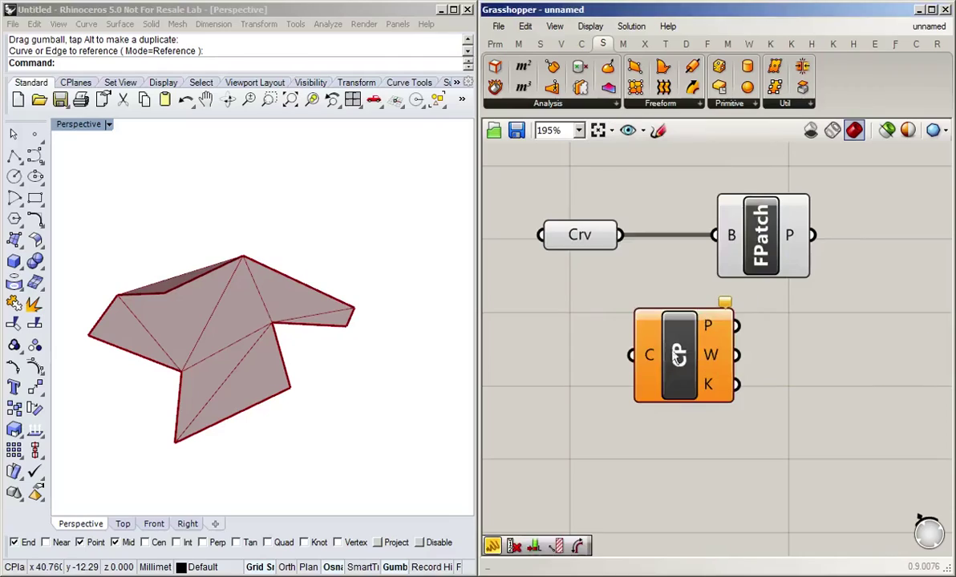
left_click_drag(620, 236, 664, 353)
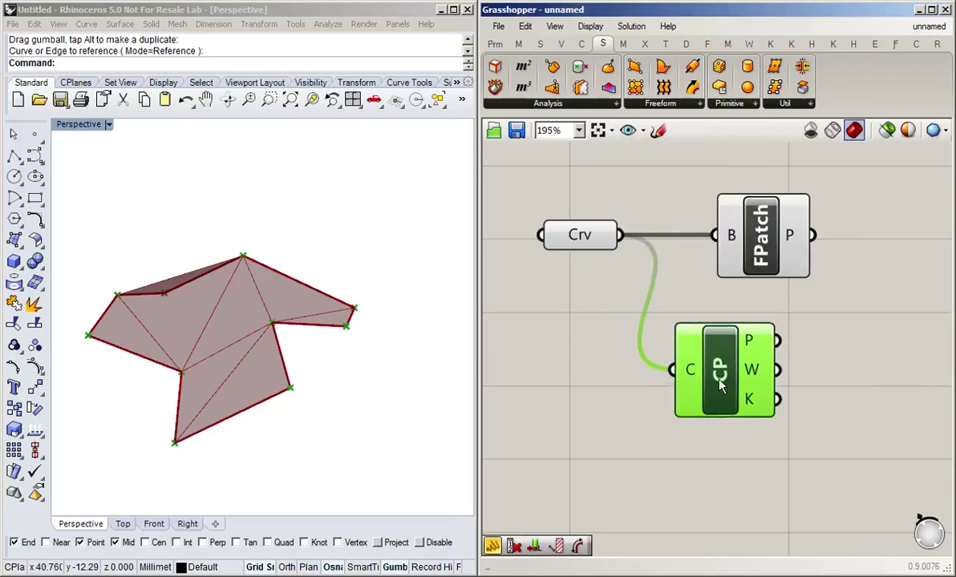
left_click(847, 373)
right_click_drag(847, 373, 730, 333)
left_click(561, 309)
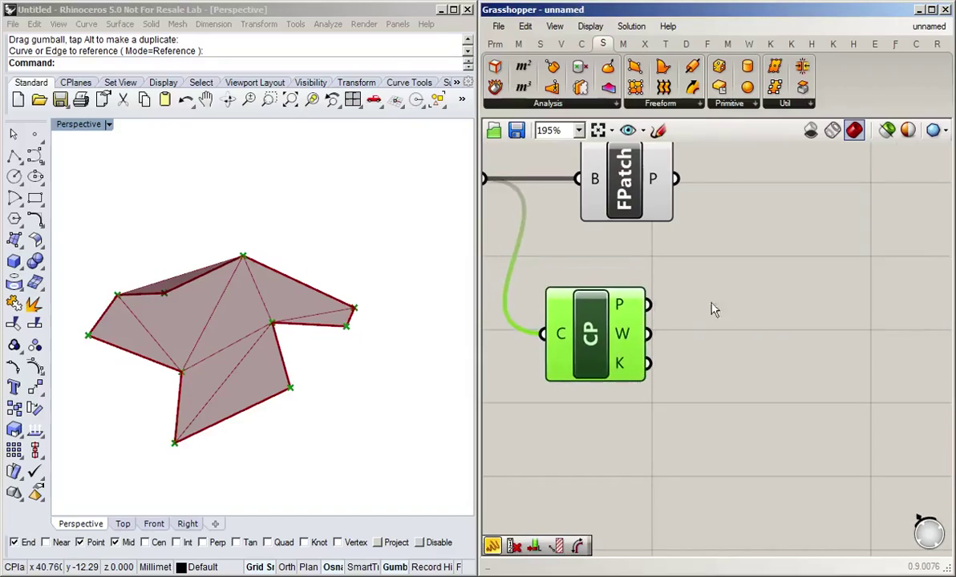
left_click(721, 310)
Add a Nurbs Curve from Curve > Spline fed by CP's points, then select Crv and FPatch
left_click(583, 44)
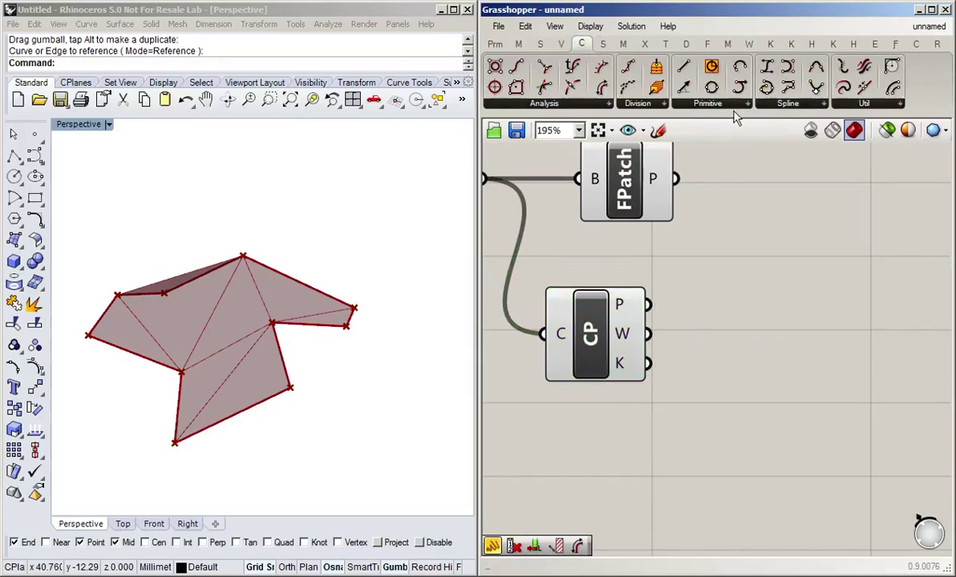
left_click(788, 105)
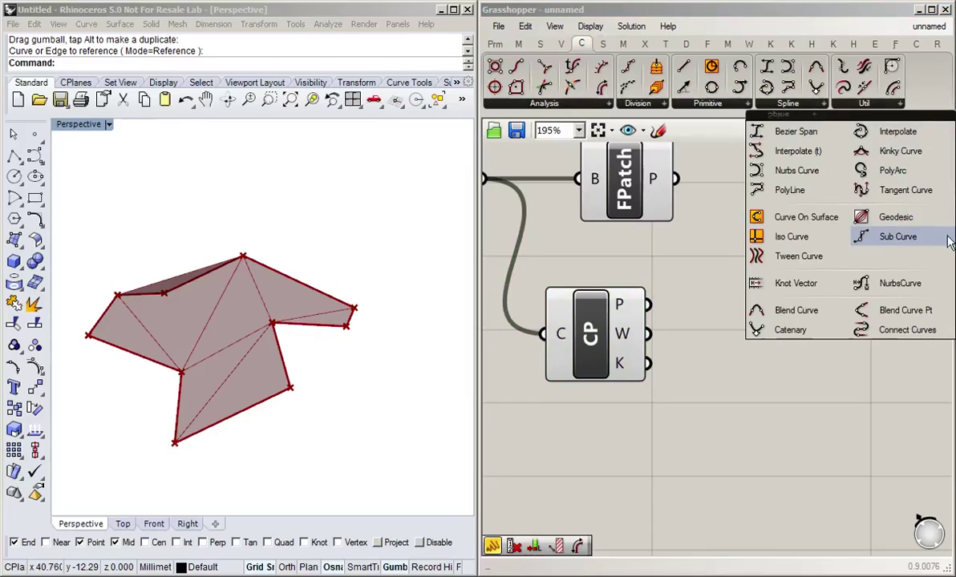
left_click(796, 170)
left_click(780, 319)
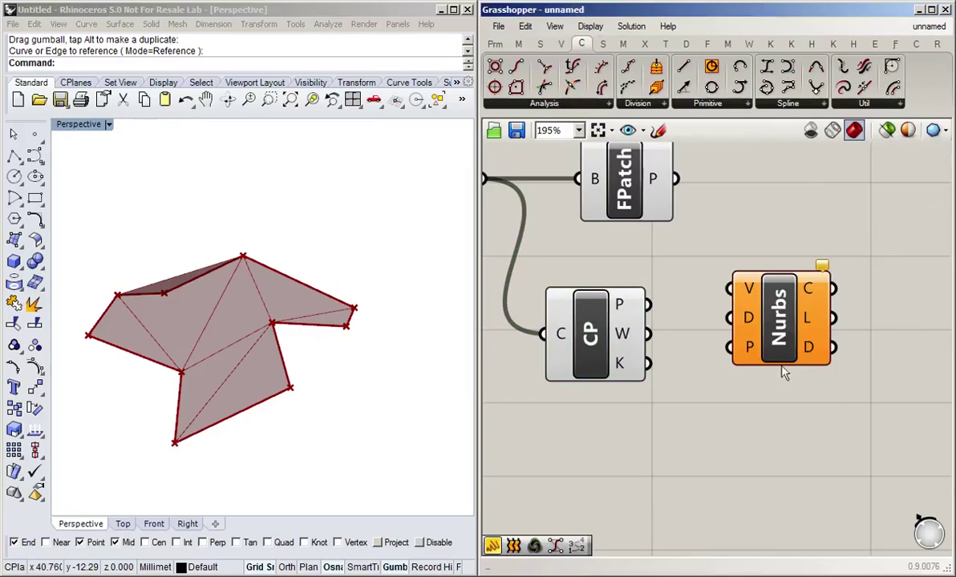
left_click_drag(783, 308, 798, 330)
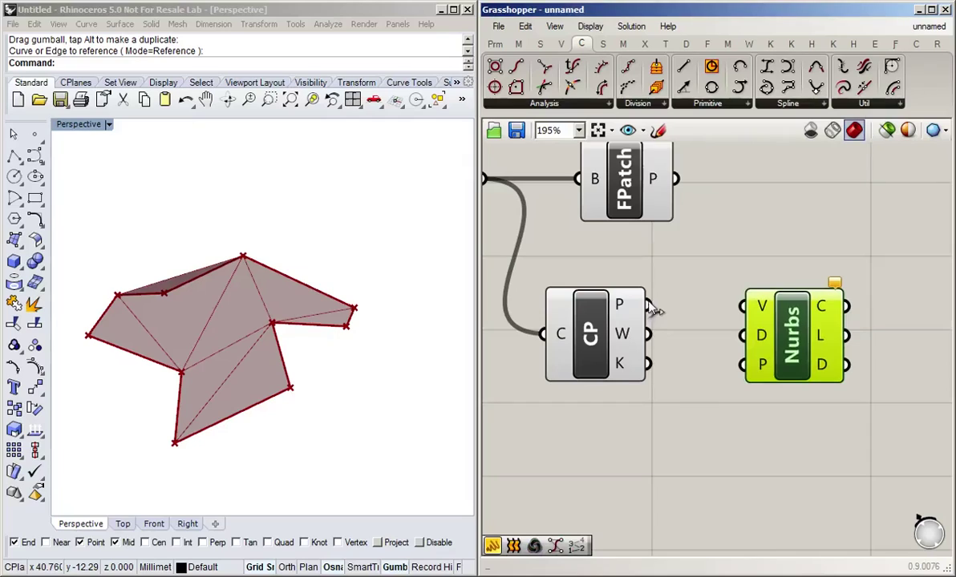
left_click_drag(649, 305, 741, 306)
left_click(689, 412)
right_click_drag(453, 405, 397, 433)
scroll(737, 476, "down", 3)
left_click_drag(872, 222, 585, 332)
middle_click(584, 332)
Turn off the fragment patch preview and hide the polyline and baked surface in Rhino
left_click(360, 345)
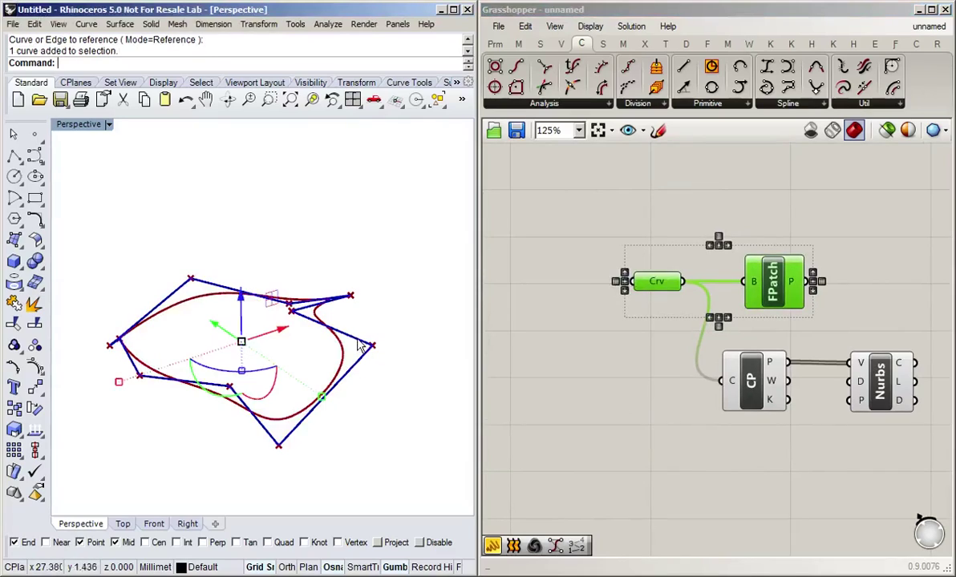
middle_click(425, 104)
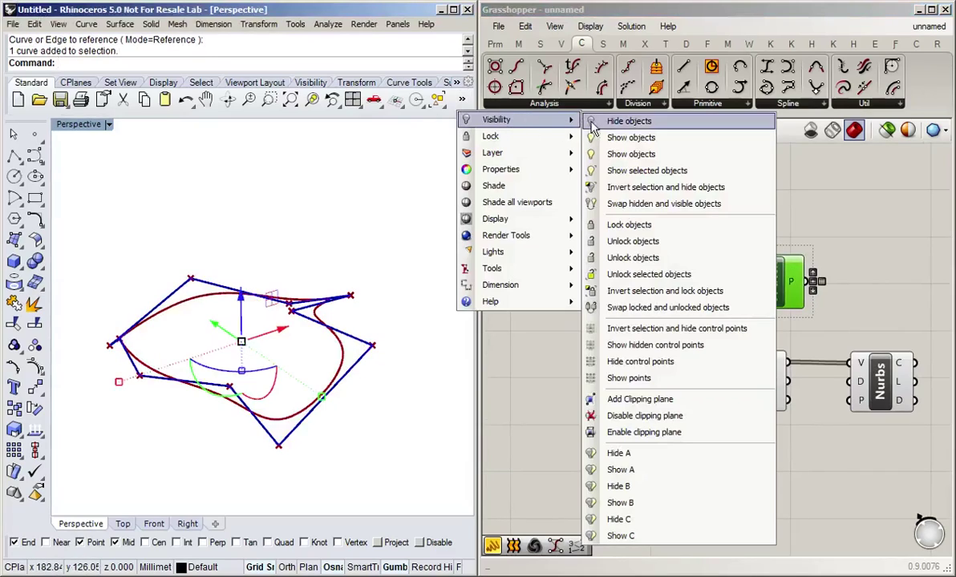
left_click(601, 122)
right_click_drag(305, 238, 348, 258)
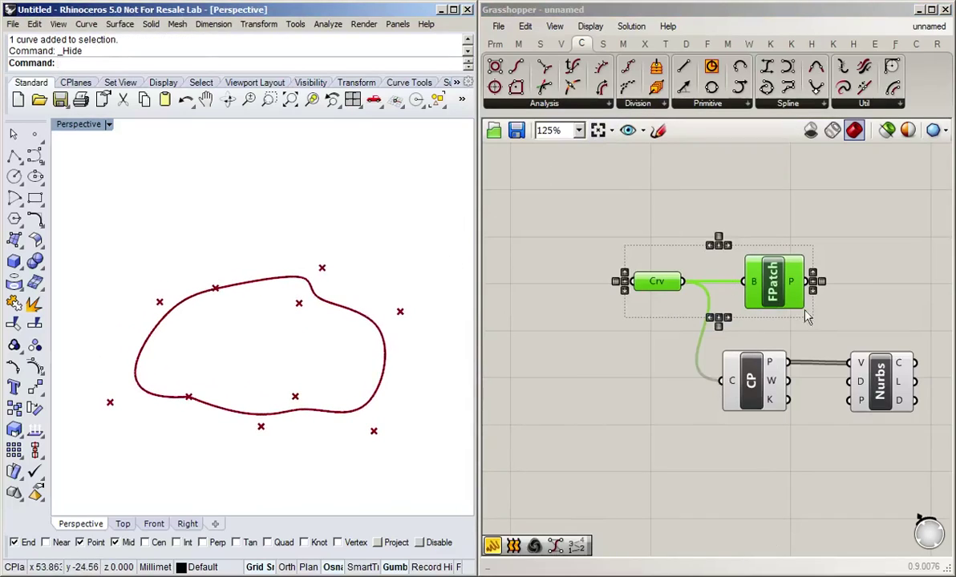
Disable the Control Points preview so only the smooth curve remains visible
left_click(700, 366)
left_click(751, 381)
middle_click(752, 391)
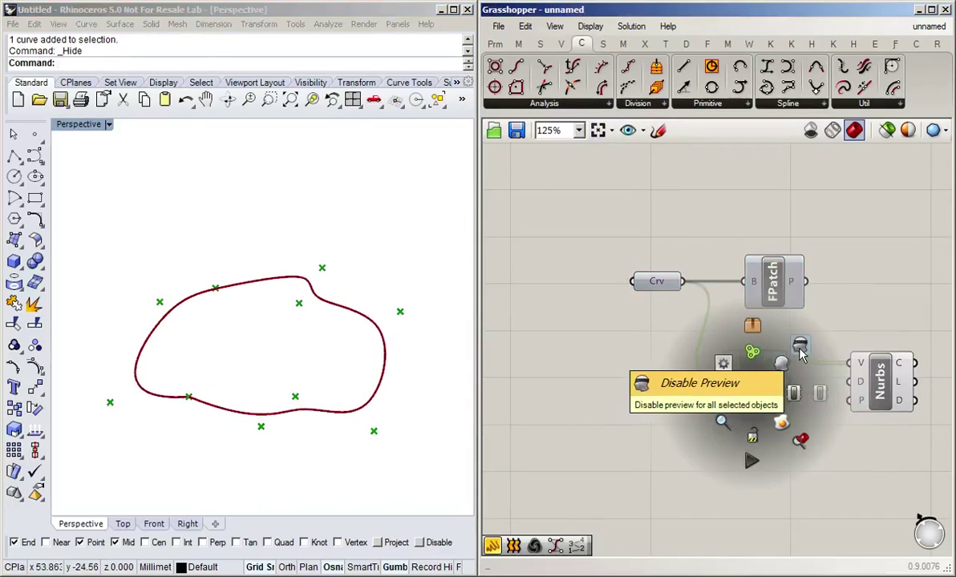
left_click(800, 353)
right_click_drag(409, 371, 600, 464)
left_click(600, 464)
right_click_drag(847, 471, 710, 367)
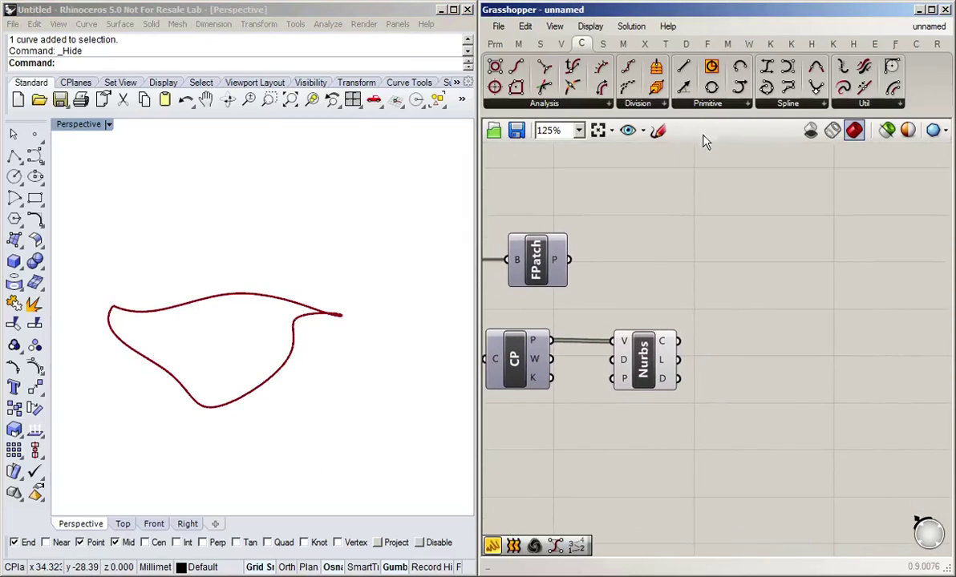
Place a Patch component from Surface > Freeform and feed the Nurbs curve into its C input
left_click(719, 108)
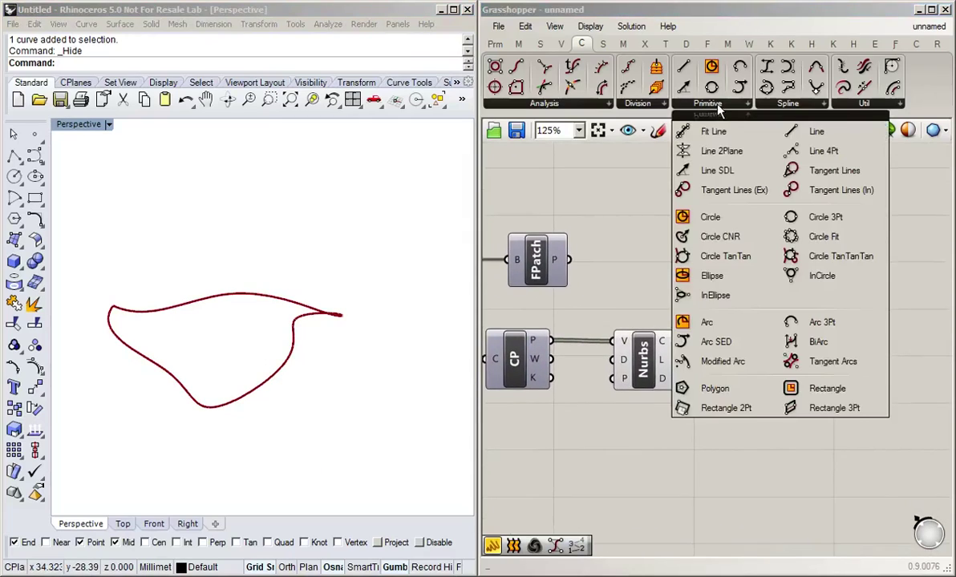
left_click(602, 43)
left_click(673, 105)
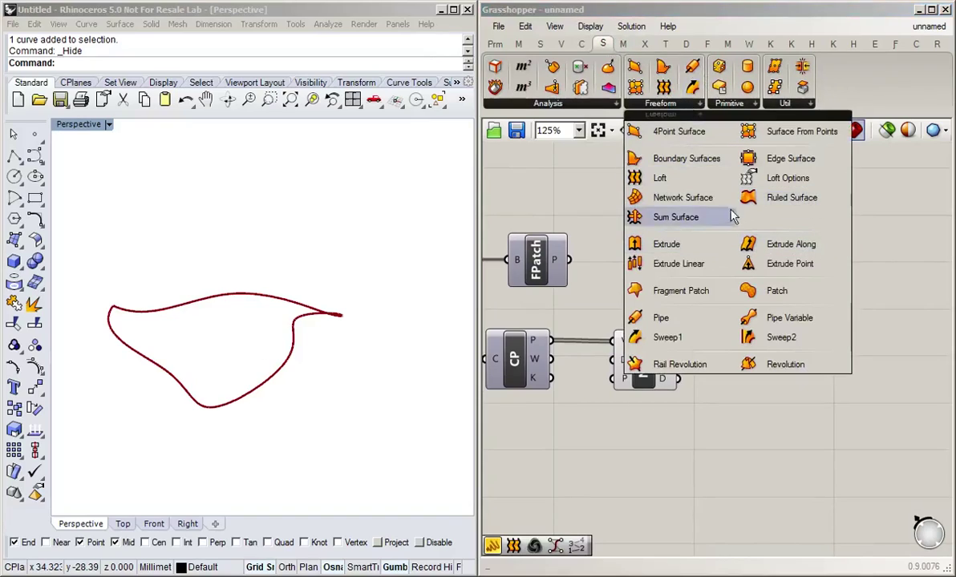
left_click_drag(771, 297, 754, 321)
left_click(712, 291)
right_click_drag(301, 429, 396, 382)
Bake the patch surface into Rhino and move the baked copy off to the left
left_click(784, 361)
middle_click(784, 361)
right_click_drag(320, 449, 257, 391)
left_click(314, 396)
left_click_drag(251, 379, 60, 390)
left_click(178, 452)
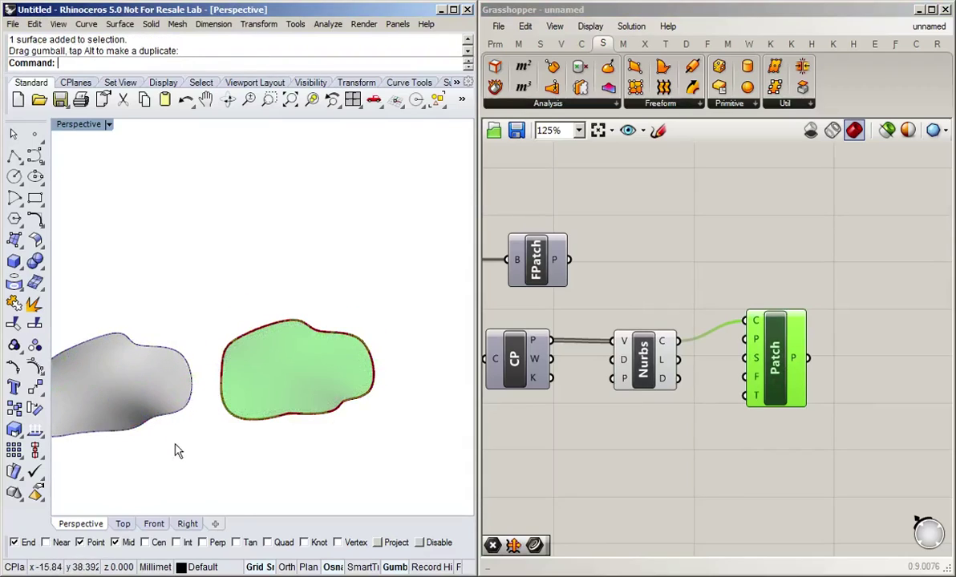
right_click_drag(177, 453, 282, 457)
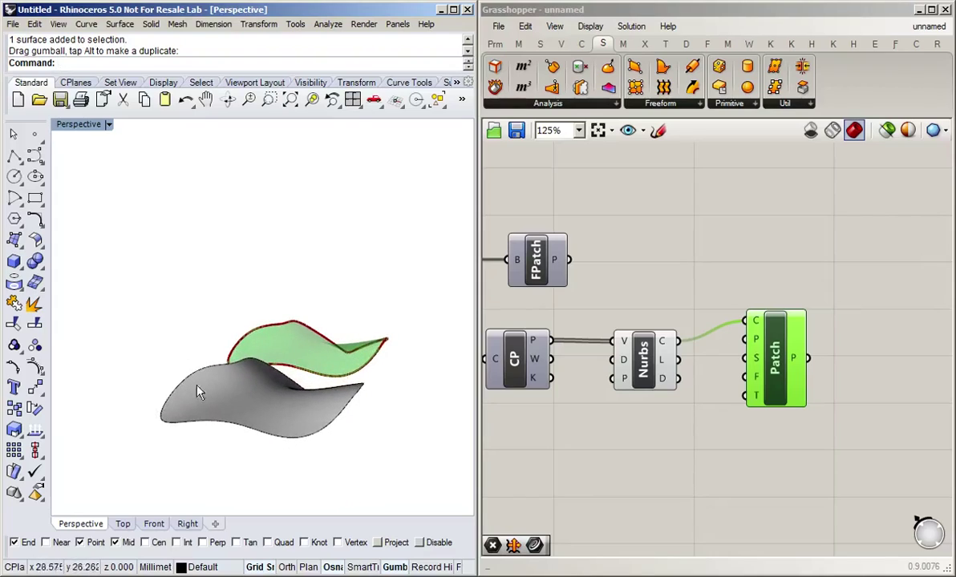
mouse_move(350, 452)
right_mouse_down()
mouse_move(237, 422)
mouse_move(178, 437)
mouse_move(149, 430)
mouse_move(335, 430)
mouse_move(303, 461)
mouse_move(255, 478)
mouse_move(180, 478)
mouse_move(109, 460)
mouse_move(213, 459)
mouse_move(343, 393)
mouse_move(364, 452)
right_mouse_up()
left_click(712, 439)
left_click(784, 369)
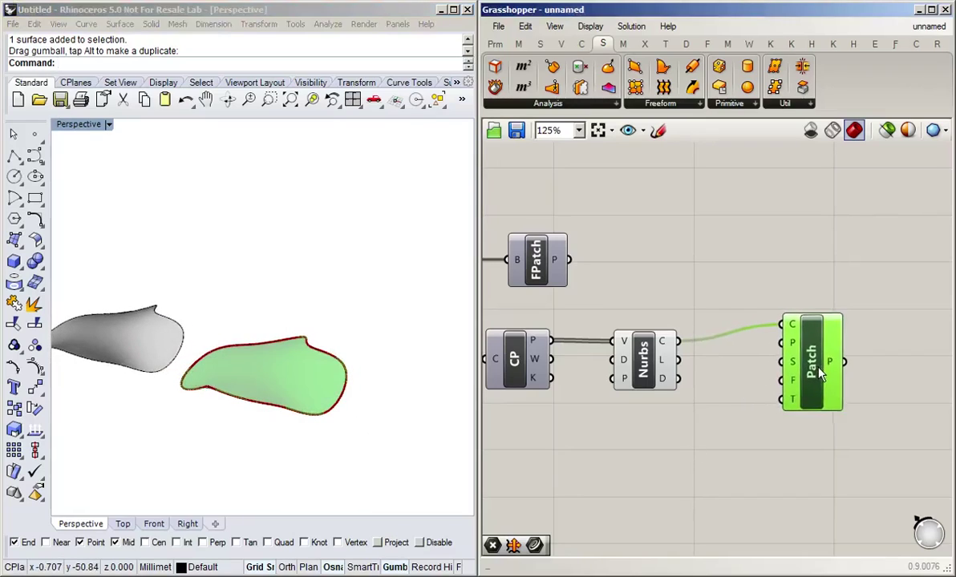
left_click(758, 465)
Add a Number Slider wired to Patch's Spans input and set it to 4
scroll(810, 362, "up", 3)
mouse_move(802, 362)
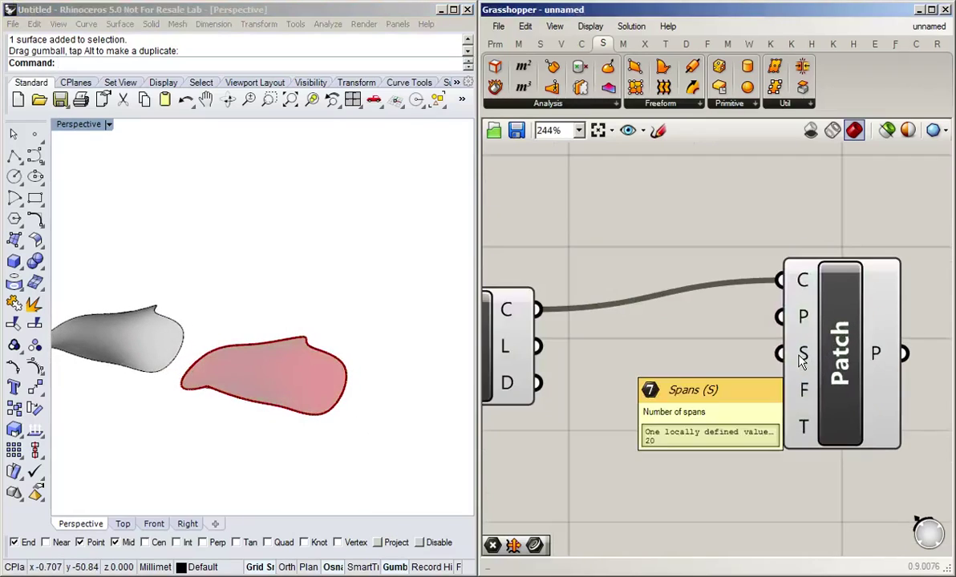
double_click(680, 346)
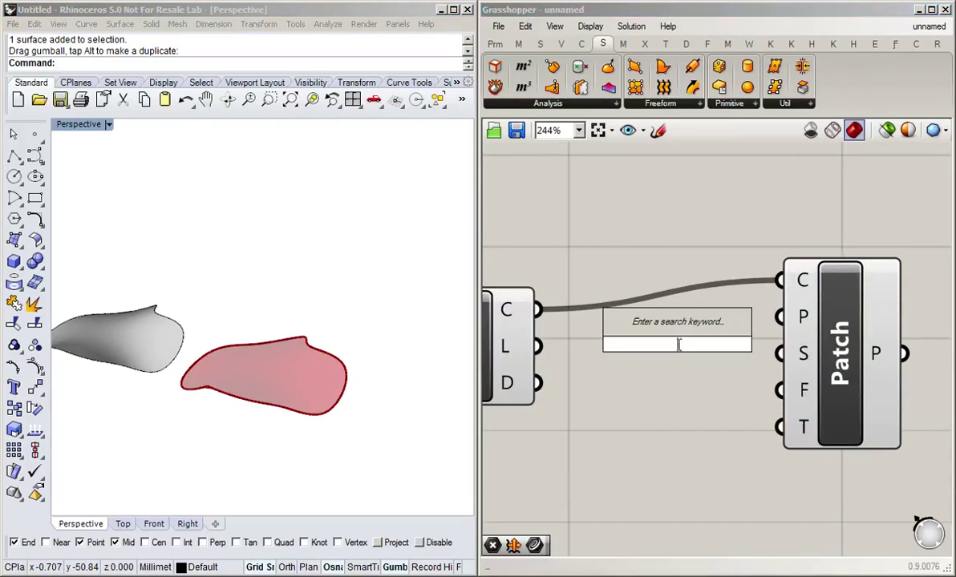
type("12")
key("Return")
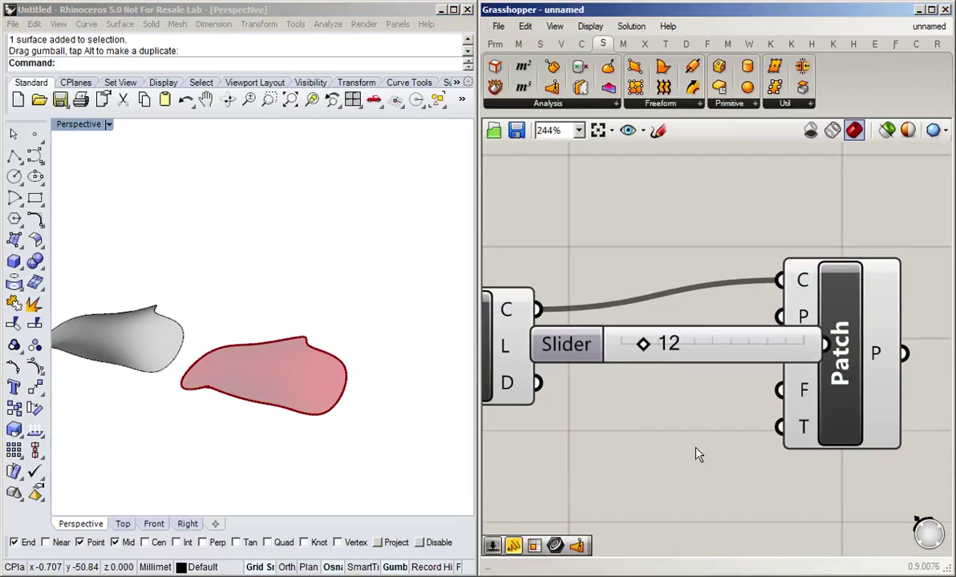
scroll(682, 401, "down", 2)
left_click(854, 386)
left_click_drag(611, 364, 618, 415)
left_click_drag(778, 353, 808, 351)
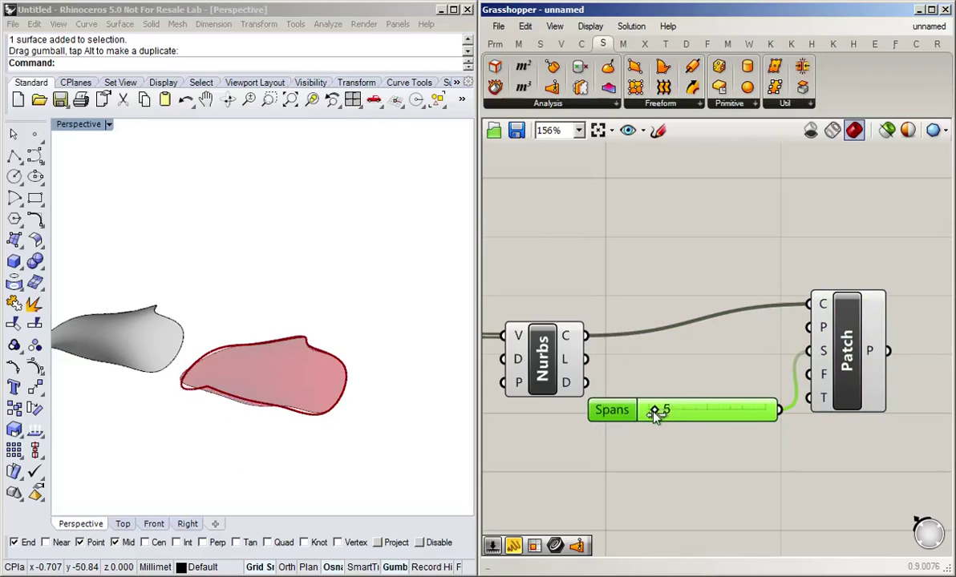
left_click_drag(653, 410, 654, 411)
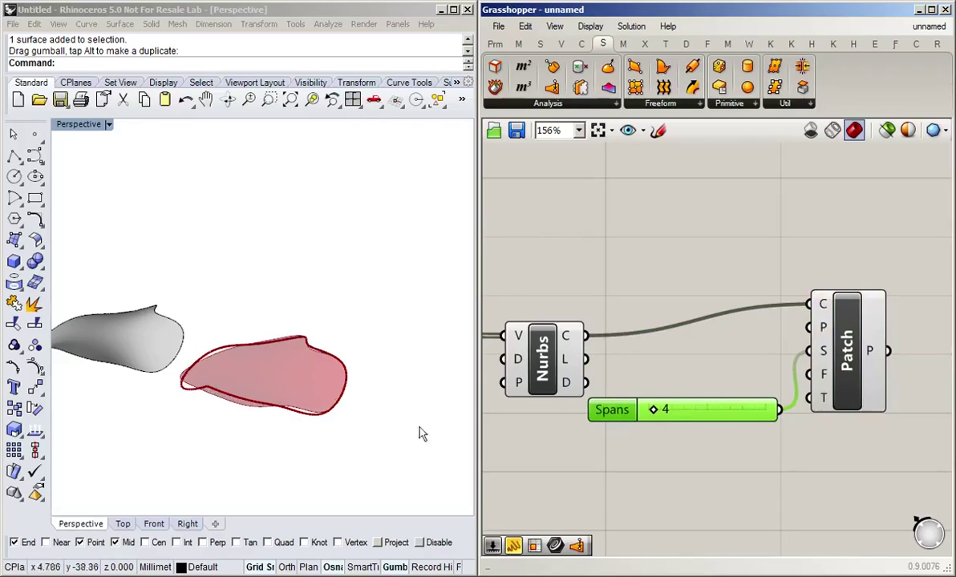
Bake the 4-span patch and move the new surface beside the first baked one
right_click_drag(415, 435, 157, 360)
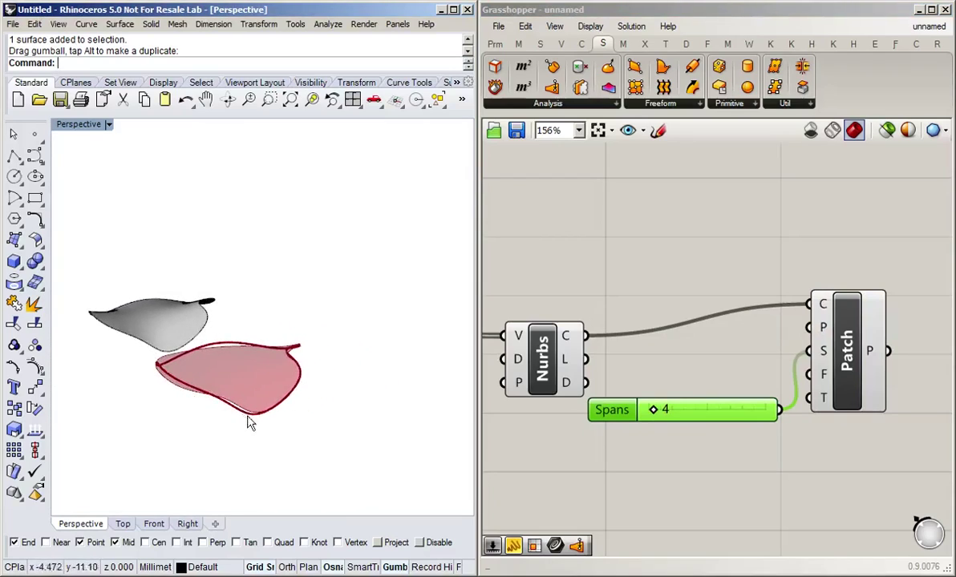
right_click_drag(346, 370, 395, 461)
left_click(834, 357)
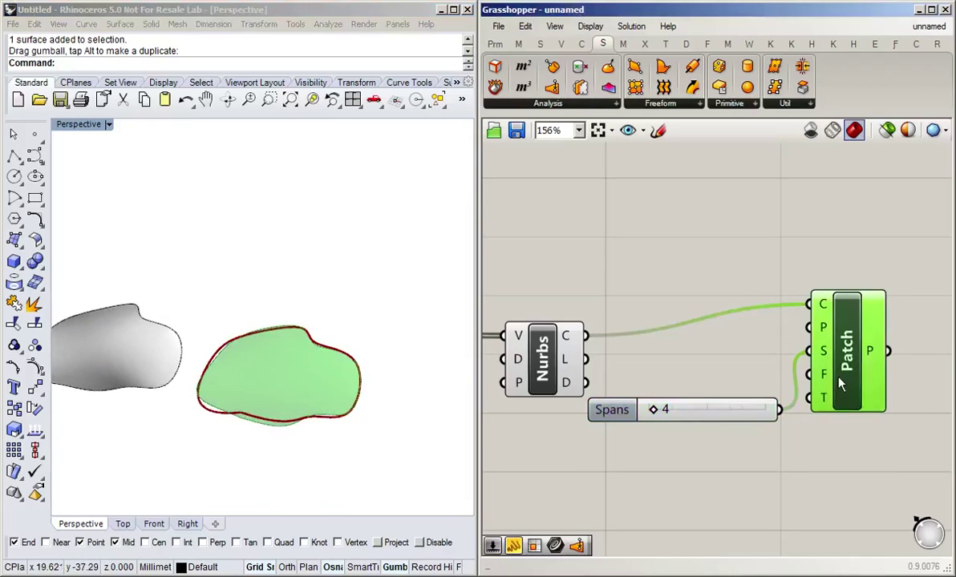
key("space")
left_click(770, 423)
scroll(416, 458, "down", 3)
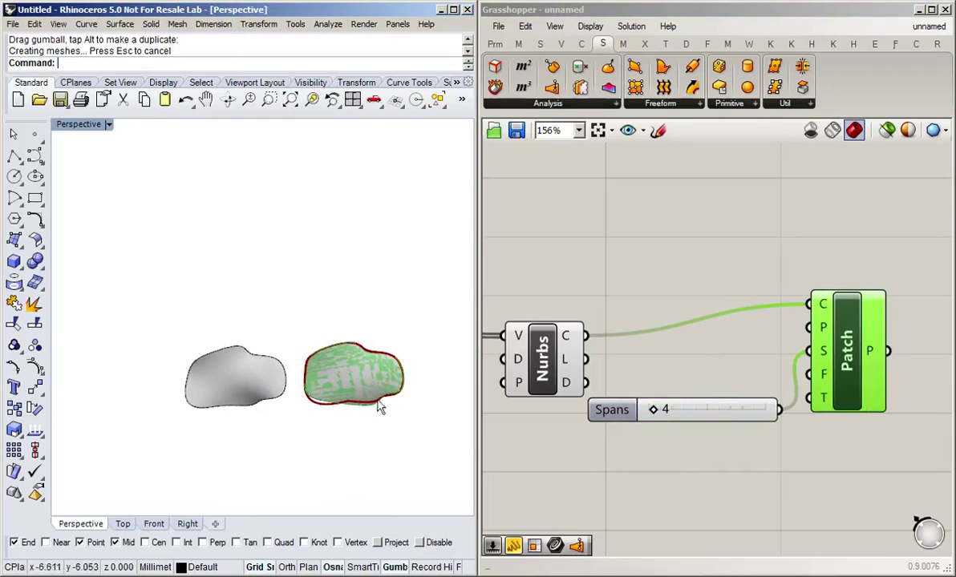
left_click(339, 392)
right_click_drag(338, 392, 304, 426)
left_click_drag(397, 347, 154, 362)
right_click_drag(247, 447, 272, 467)
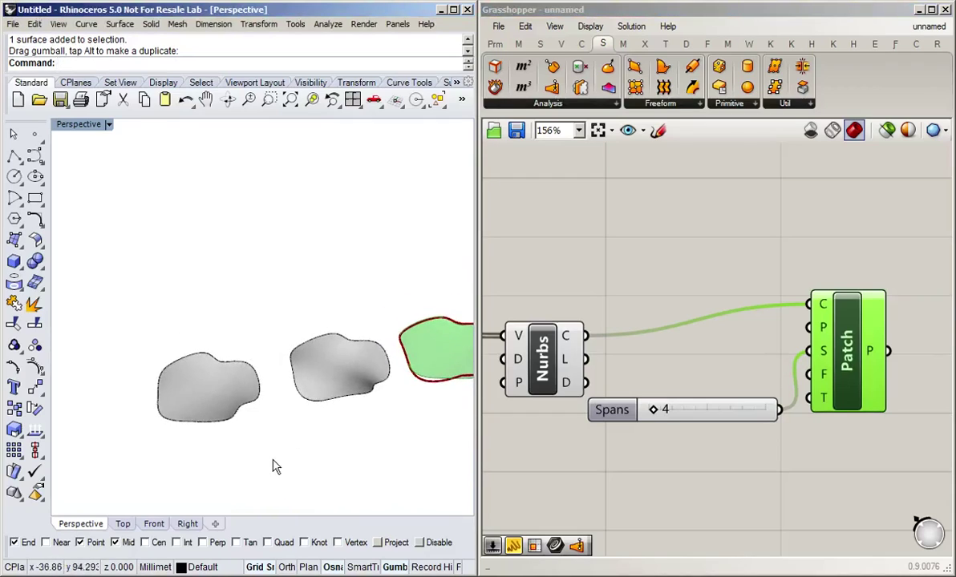
Set the Perspective view to Shaded and orbit to compare the two baked patches' isocurves
left_click(107, 126)
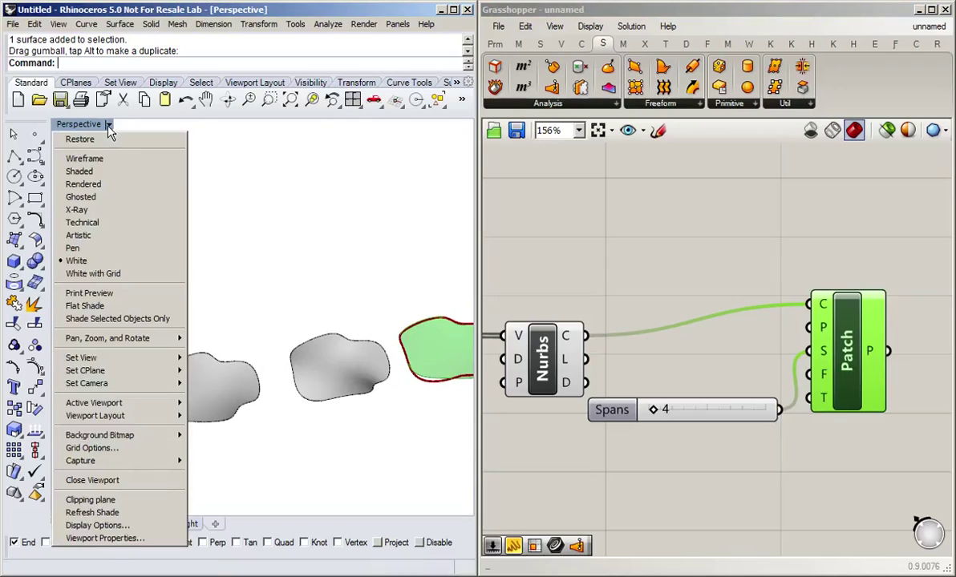
left_click(105, 172)
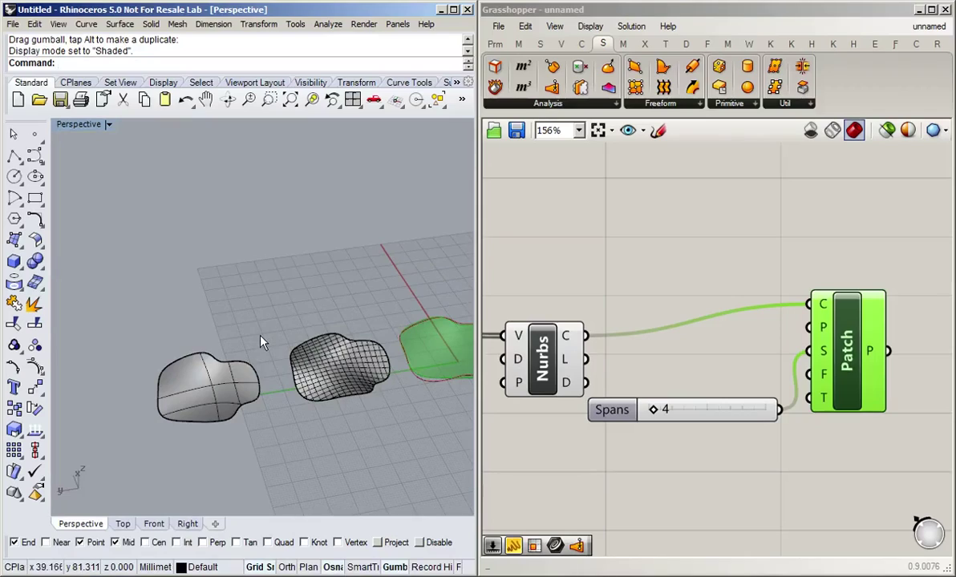
right_click_drag(271, 407, 292, 437)
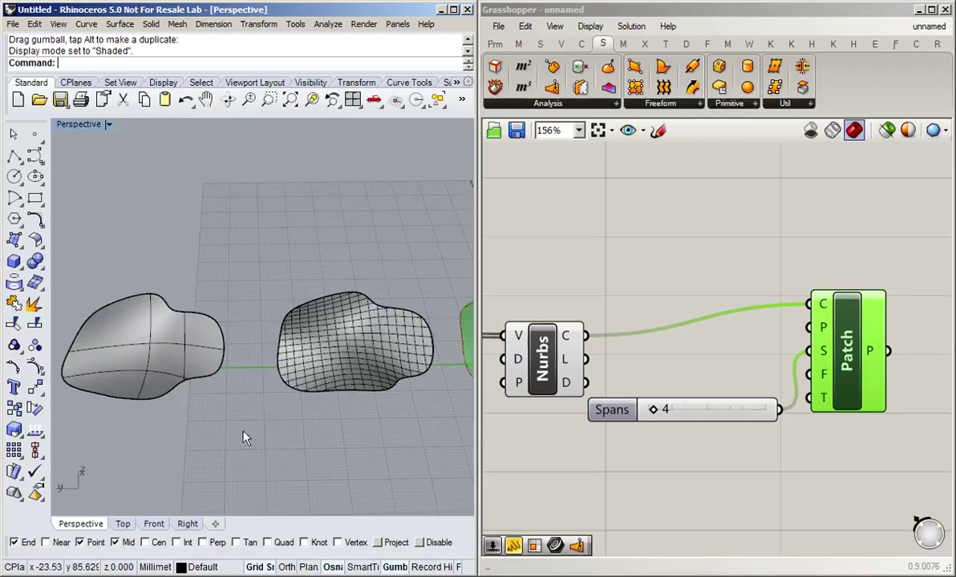
right_click_drag(245, 437, 298, 346)
right_click_drag(393, 355, 438, 433)
left_click(642, 454)
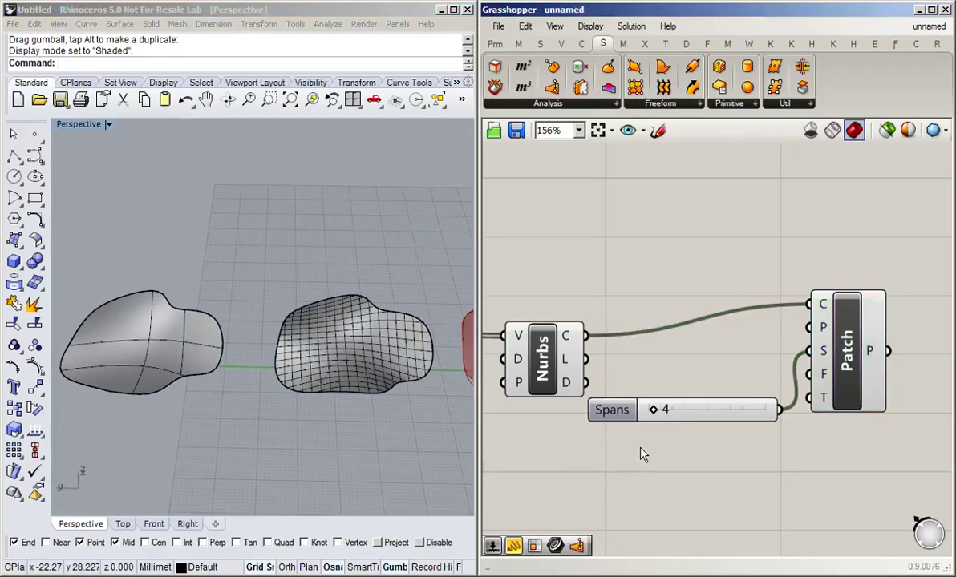